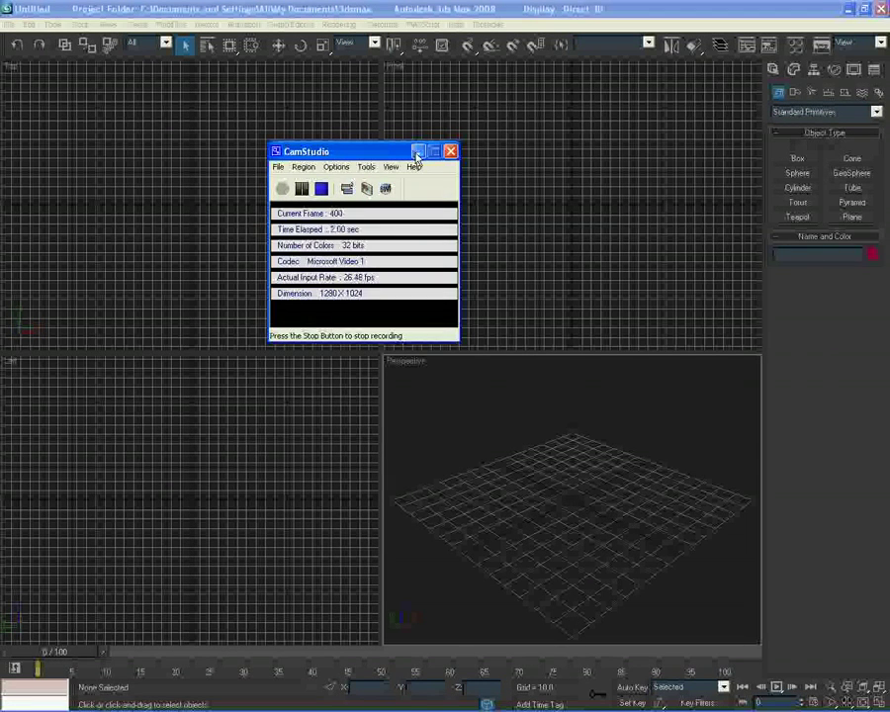
# Minimize the CamStudio recorder and pick Plane from Standard Primitives.
pyautogui.click(417, 151)
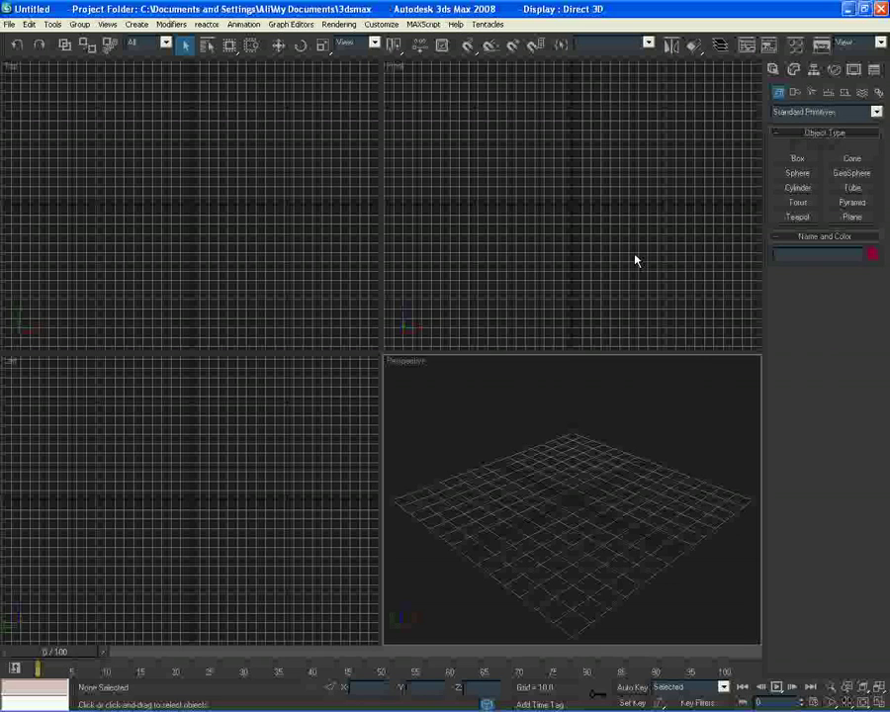
pyautogui.click(851, 219)
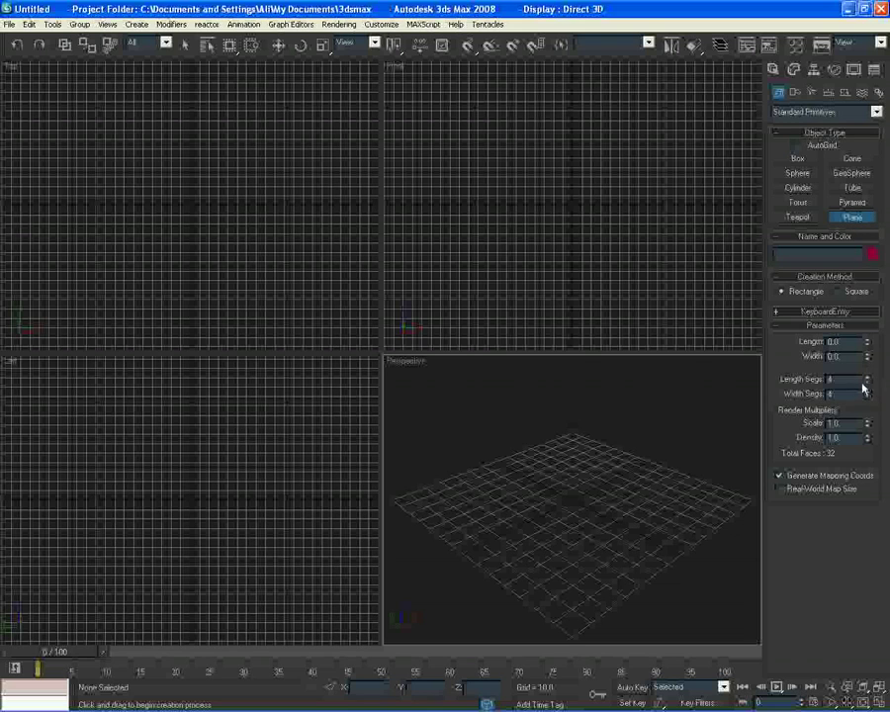
# Set 1×1 segments and draw Plane01, about 263.469 by 166.052, in the Front view.
pyautogui.moveTo(866, 379); pyautogui.dragTo(869, 395)
pyautogui.rightClick(868, 396)
pyautogui.moveTo(476, 72); pyautogui.dragTo(632, 320)
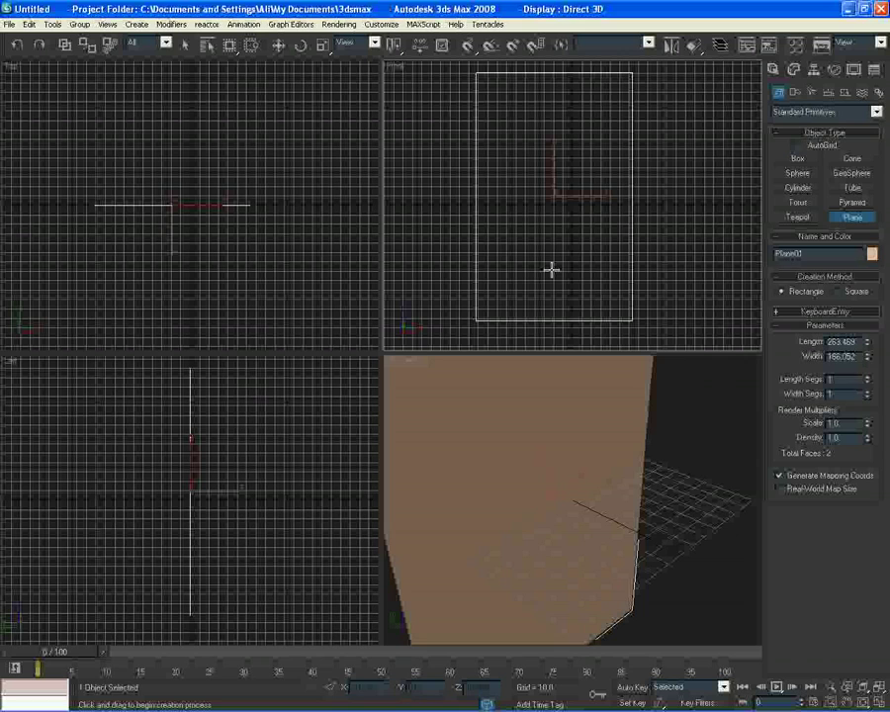
# Switch to Move, turn on smooth shading, and activate and orbit the Perspective view.
pyautogui.press('w')
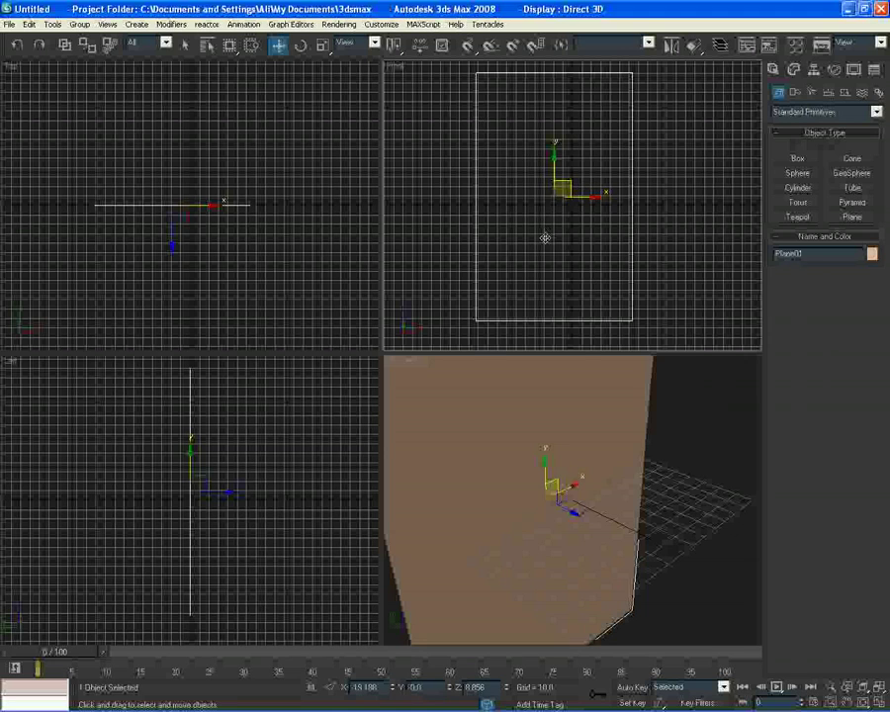
pyautogui.press('F3')
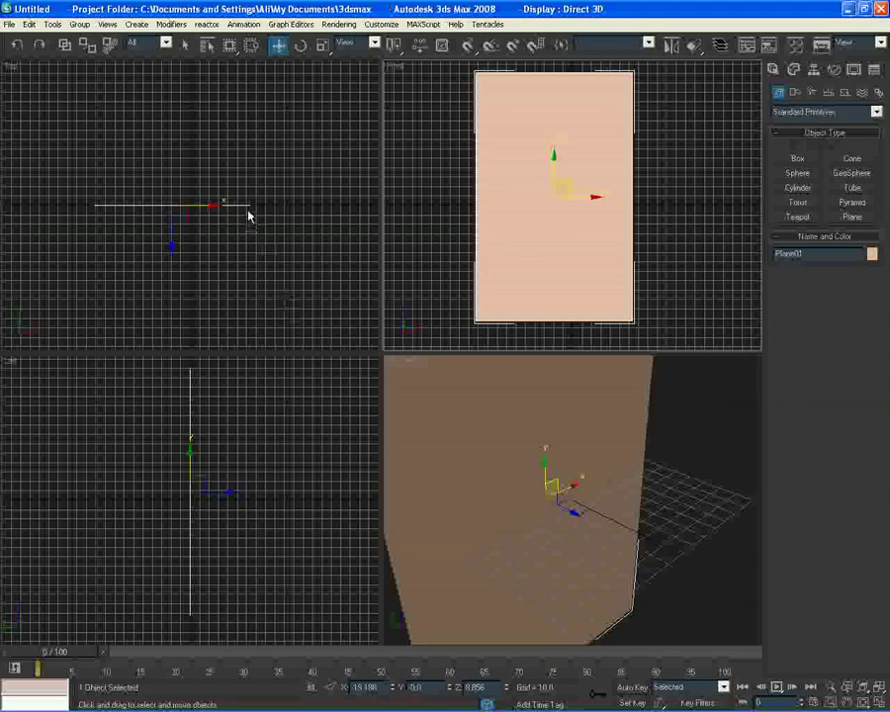
pyautogui.middleClick(239, 260)
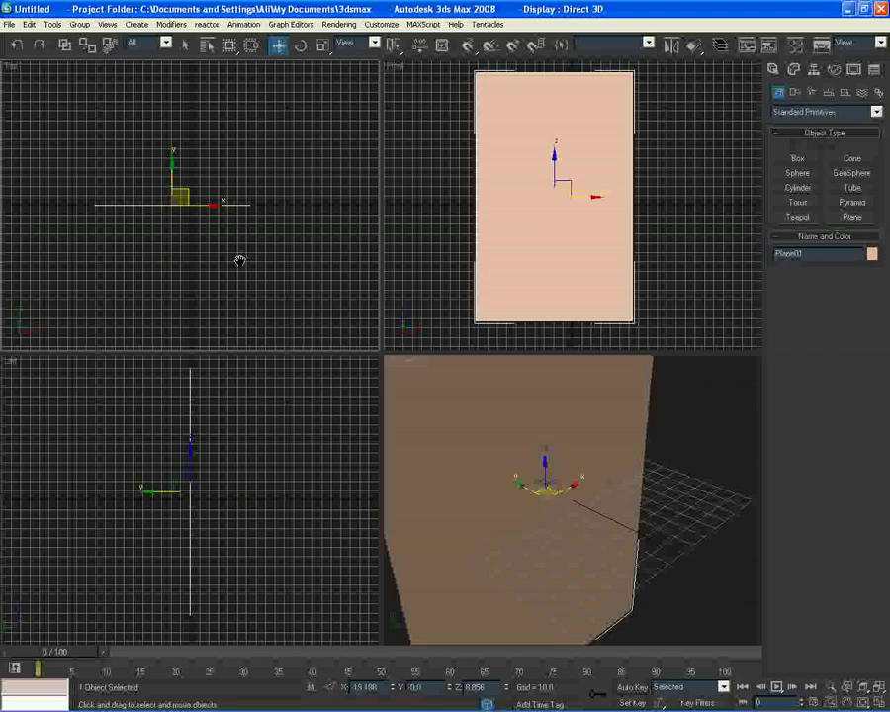
pyautogui.middleClick(232, 456)
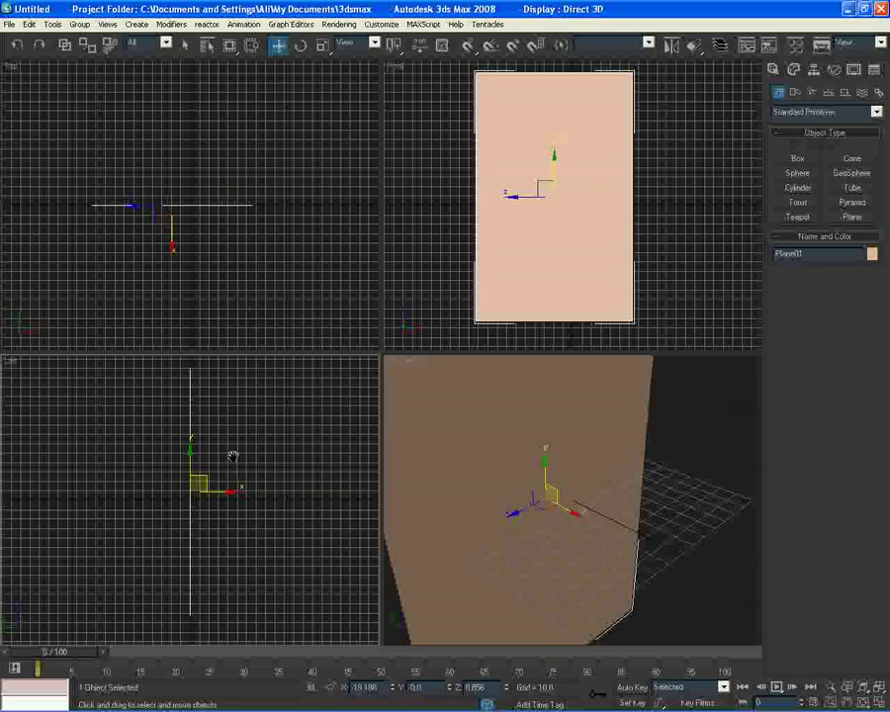
pyautogui.middleClick(462, 433)
pyautogui.keyDown('alt'); pyautogui.moveTo(462, 433); pyautogui.dragTo(514, 449, button='middle'); pyautogui.keyUp('alt')
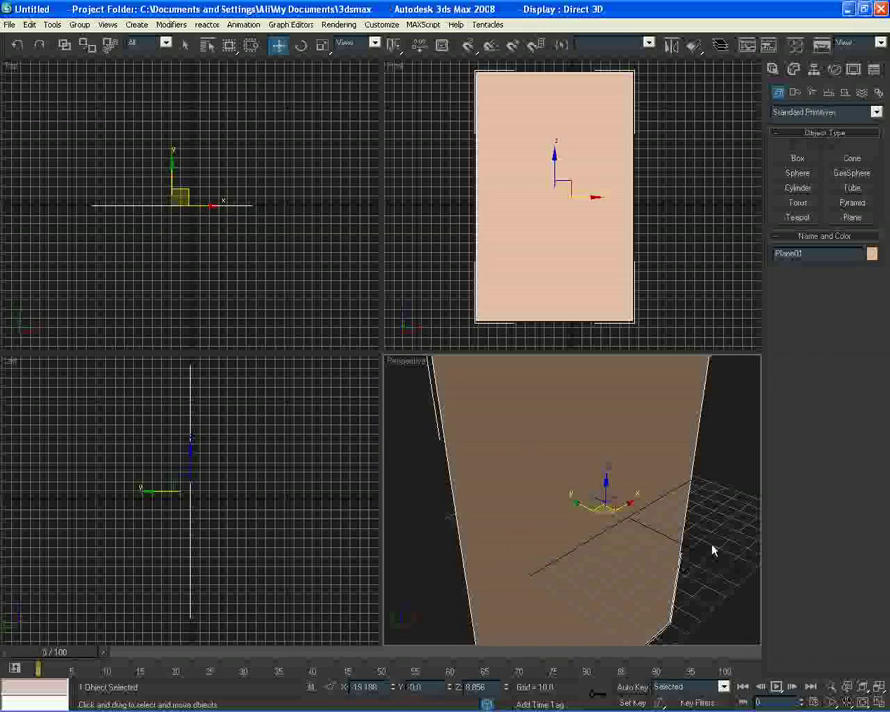
# Hide the grid, maximize the Perspective view, zoom to extents and angle the view.
pyautogui.press('g')
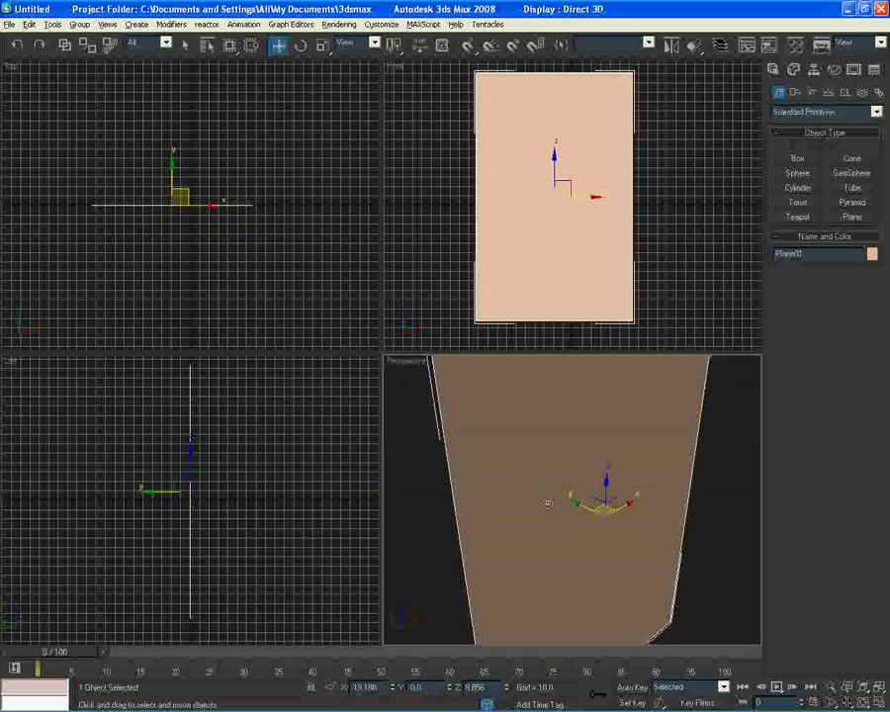
pyautogui.hotkey('alt', 'w')
pyautogui.scroll(2, 544, 425)
pyautogui.press('z')
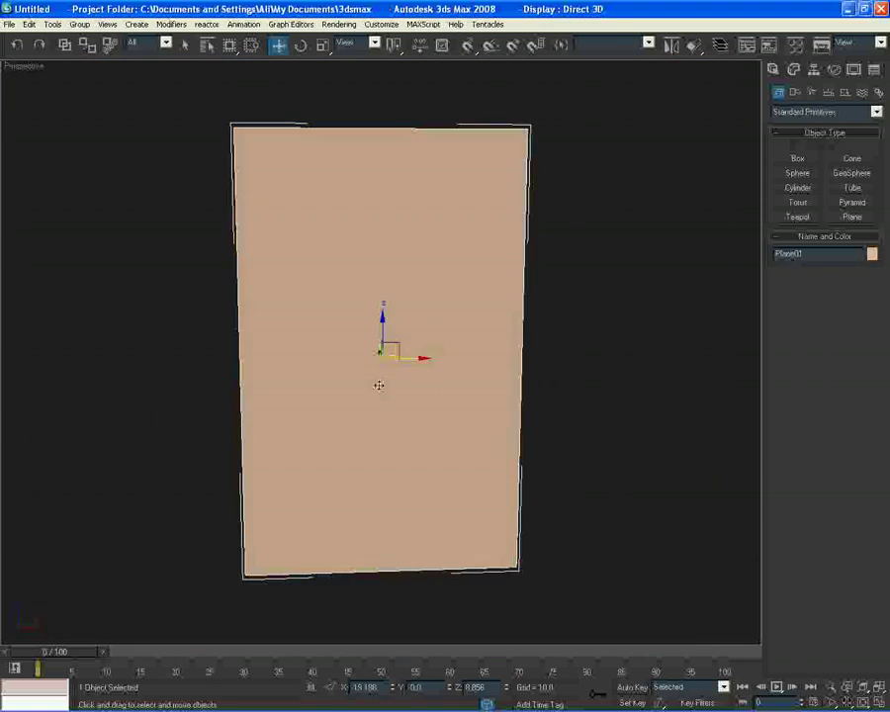
pyautogui.keyDown('alt'); pyautogui.moveTo(376, 382); pyautogui.dragTo(392, 396, button='middle'); pyautogui.keyUp('alt')
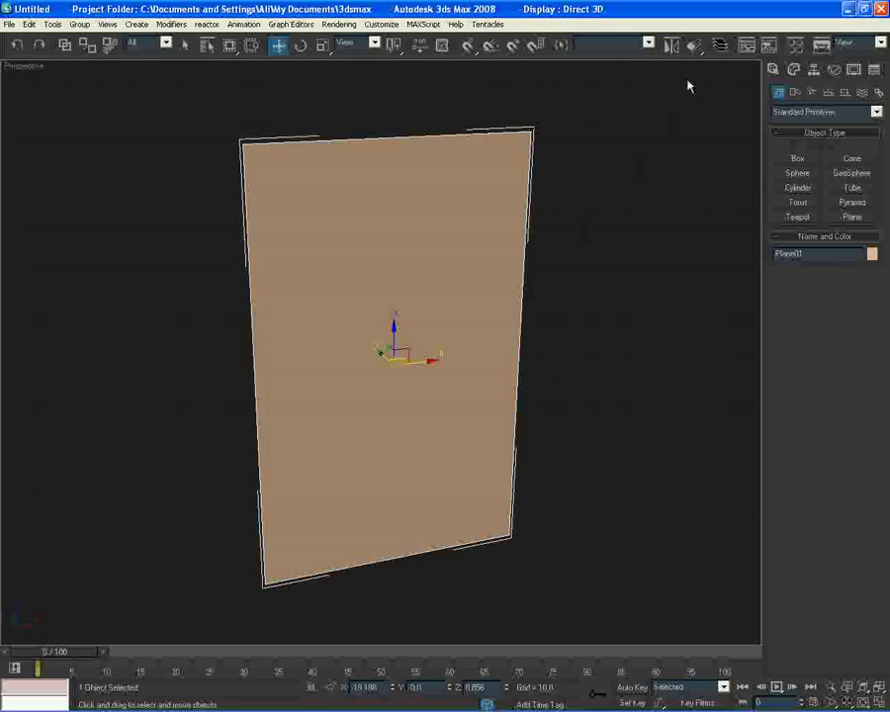
# Load sword.jpg from Desktop\Tut as a Bitmap in Material 01's Diffuse Color slot.
pyautogui.press('m')
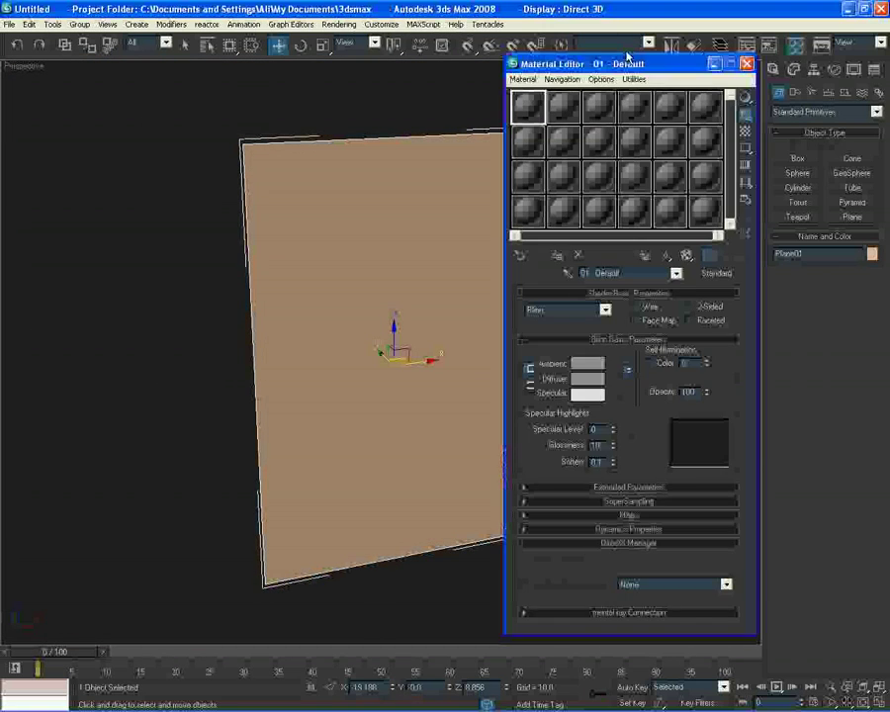
pyautogui.moveTo(673, 65); pyautogui.dragTo(236, 36)
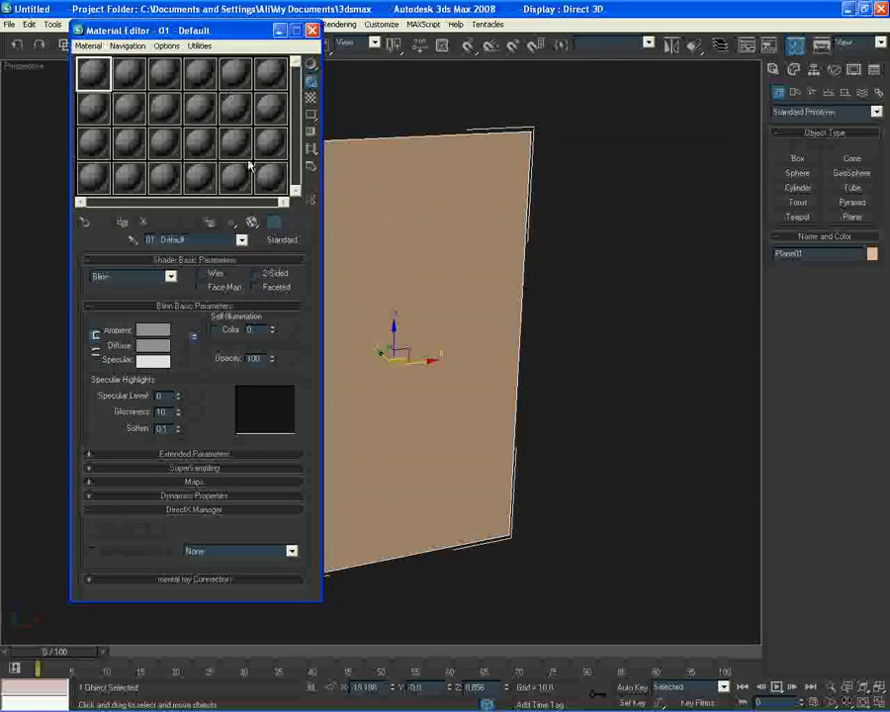
pyautogui.click(178, 346)
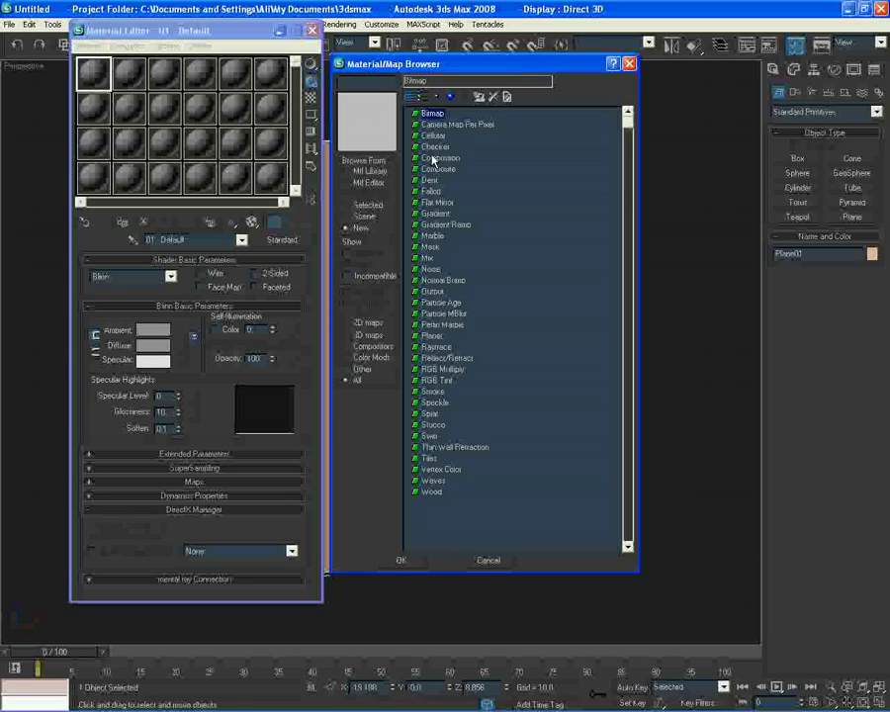
pyautogui.doubleClick(432, 114)
pyautogui.click(195, 87)
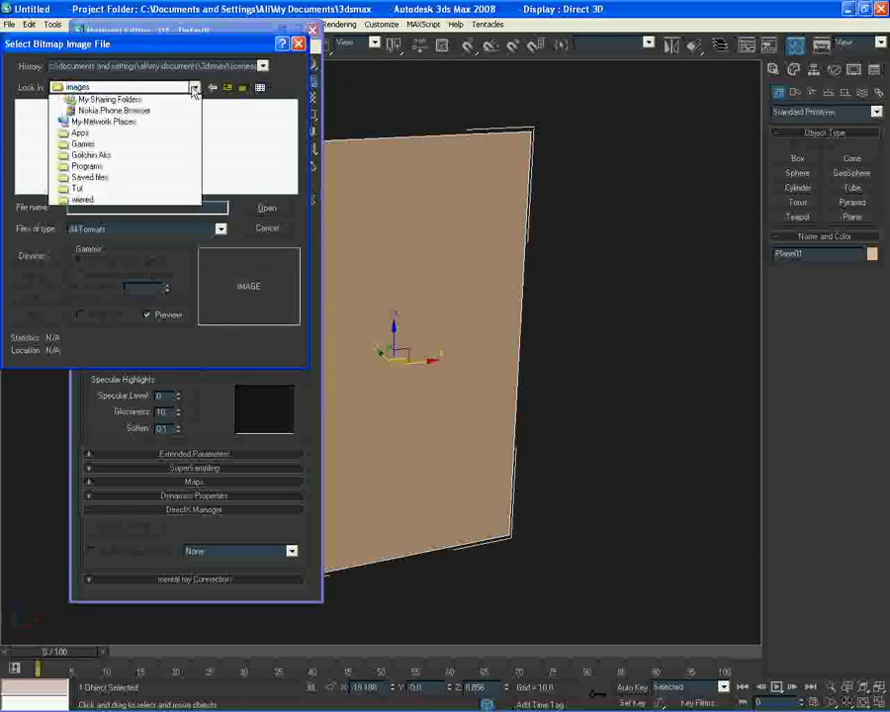
pyautogui.click(69, 96)
pyautogui.doubleClick(112, 130)
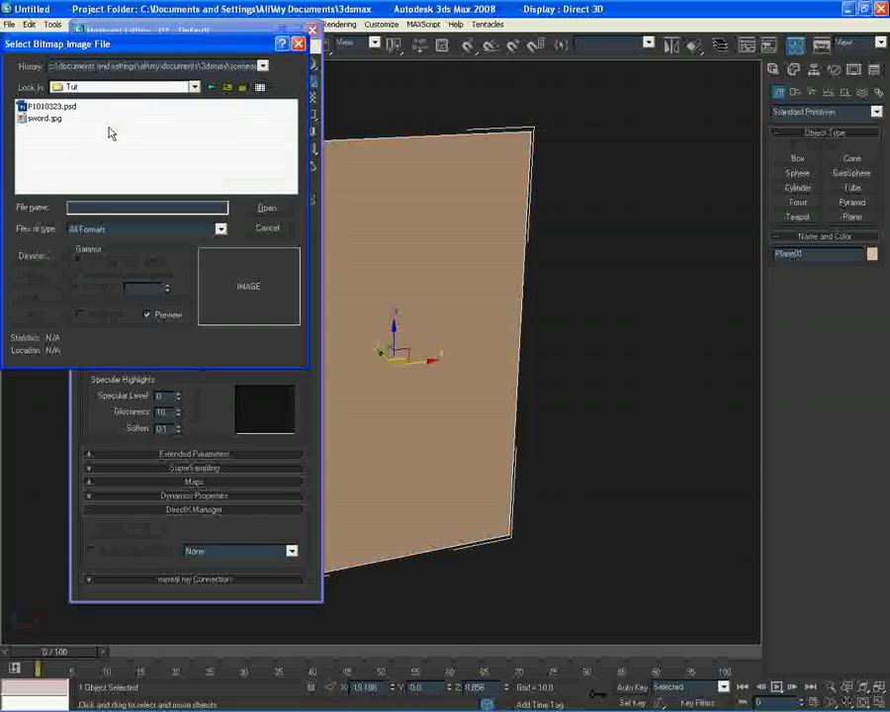
pyautogui.click(34, 122)
pyautogui.click(268, 209)
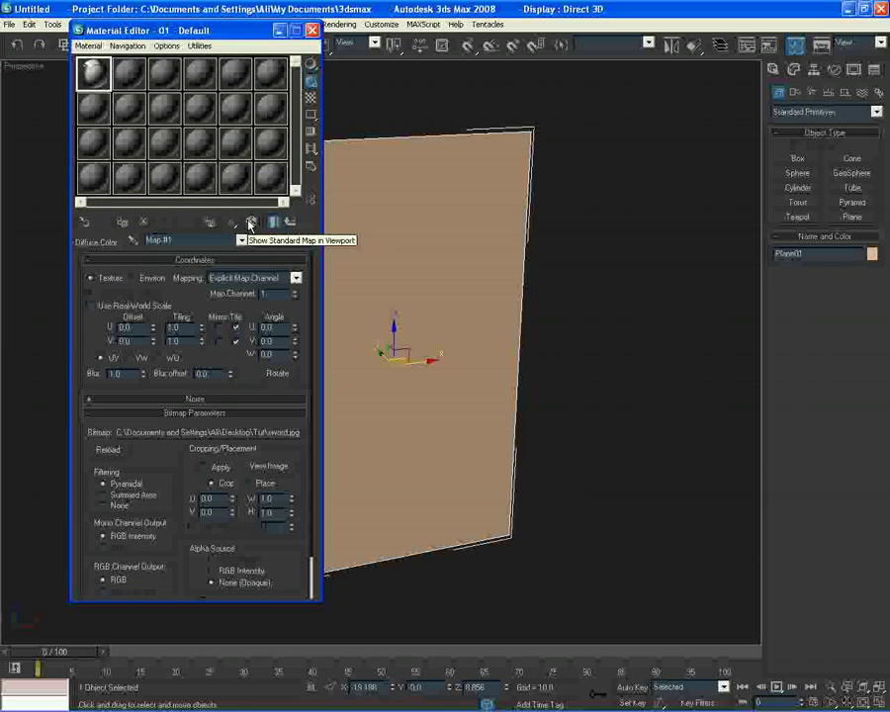
# Show the sword map in the viewport and set Self-Illumination to 100.
pyautogui.click(249, 223)
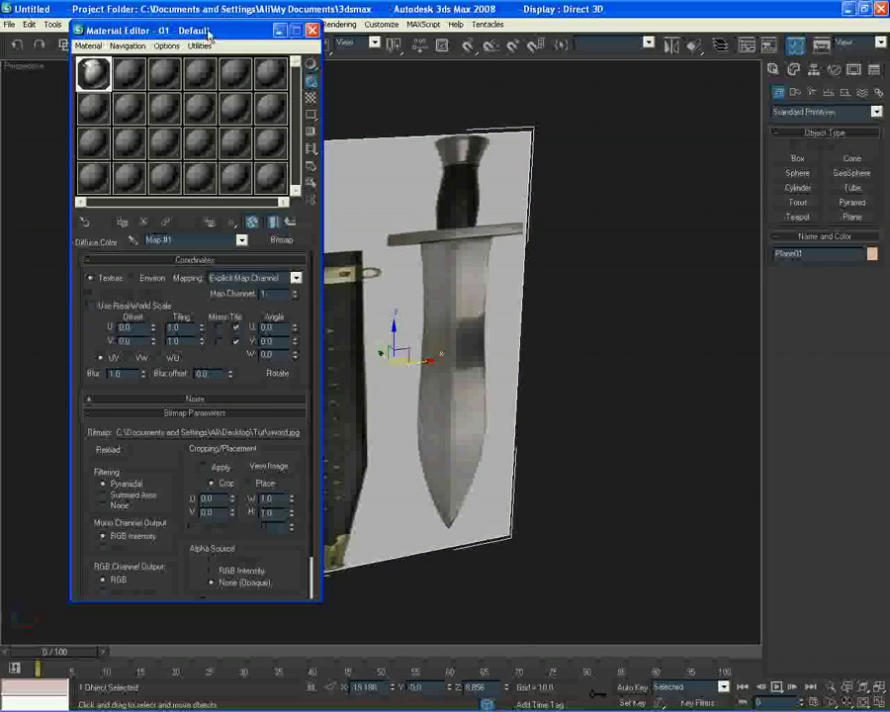
pyautogui.moveTo(205, 33); pyautogui.dragTo(184, 41)
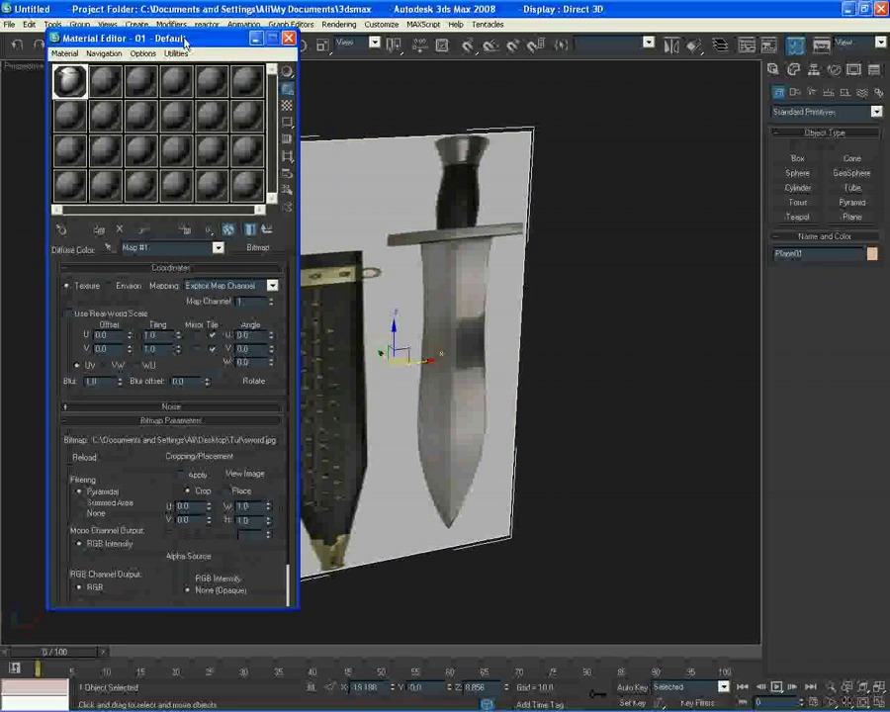
pyautogui.click(267, 230)
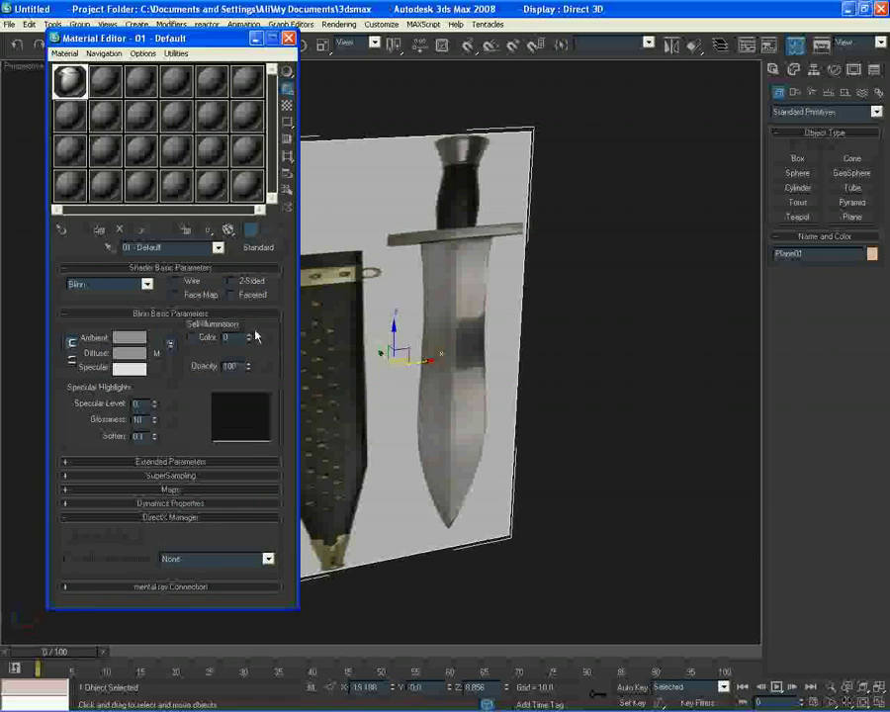
pyautogui.moveTo(249, 321); pyautogui.dragTo(247, 198)
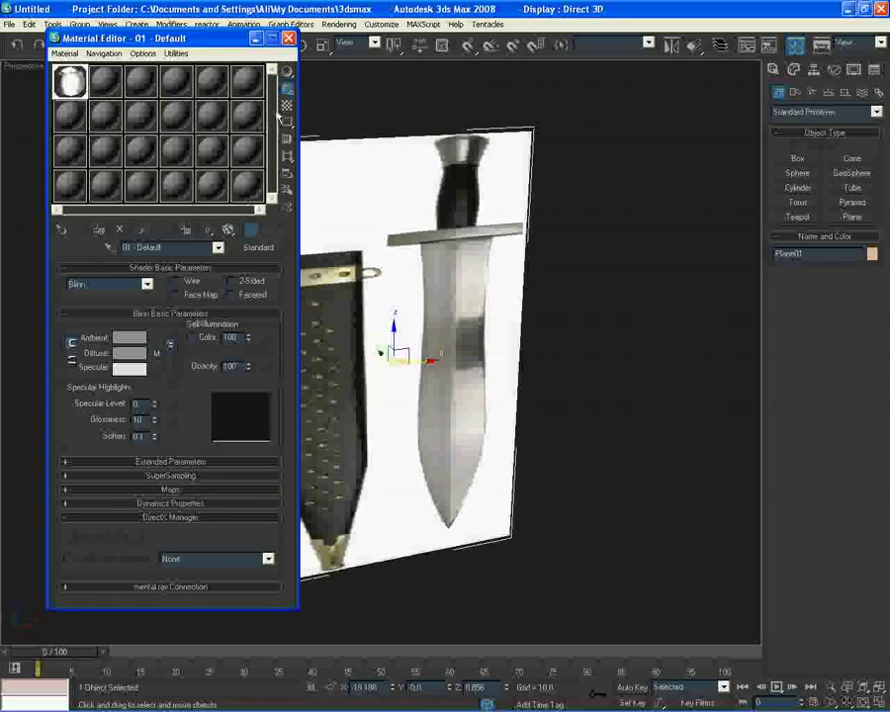
pyautogui.click(255, 38)
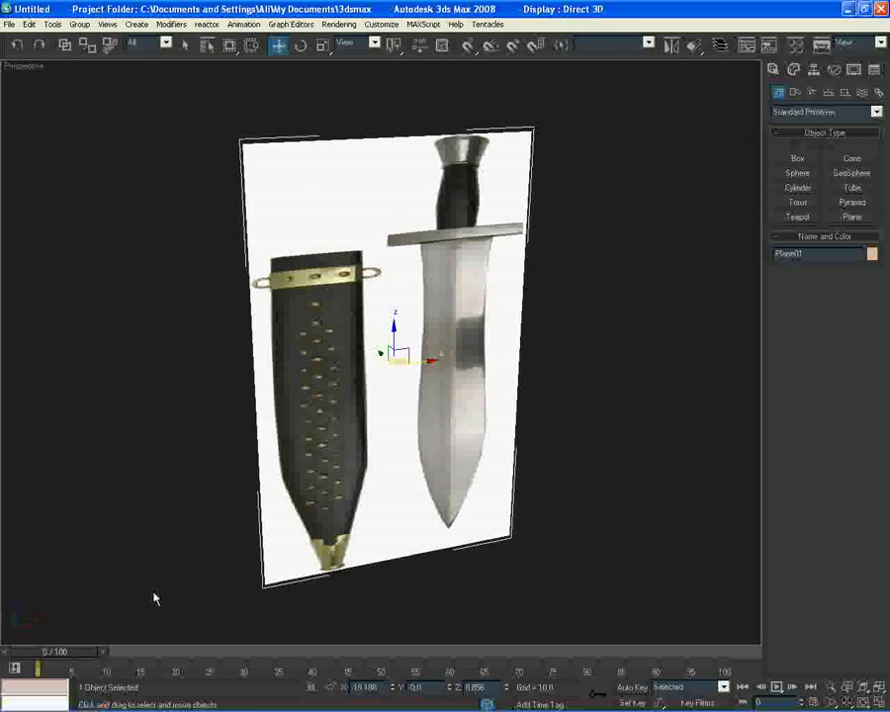
pyautogui.keyDown('alt'); pyautogui.moveTo(371, 413); pyautogui.dragTo(453, 413, button='middle'); pyautogui.keyUp('alt')
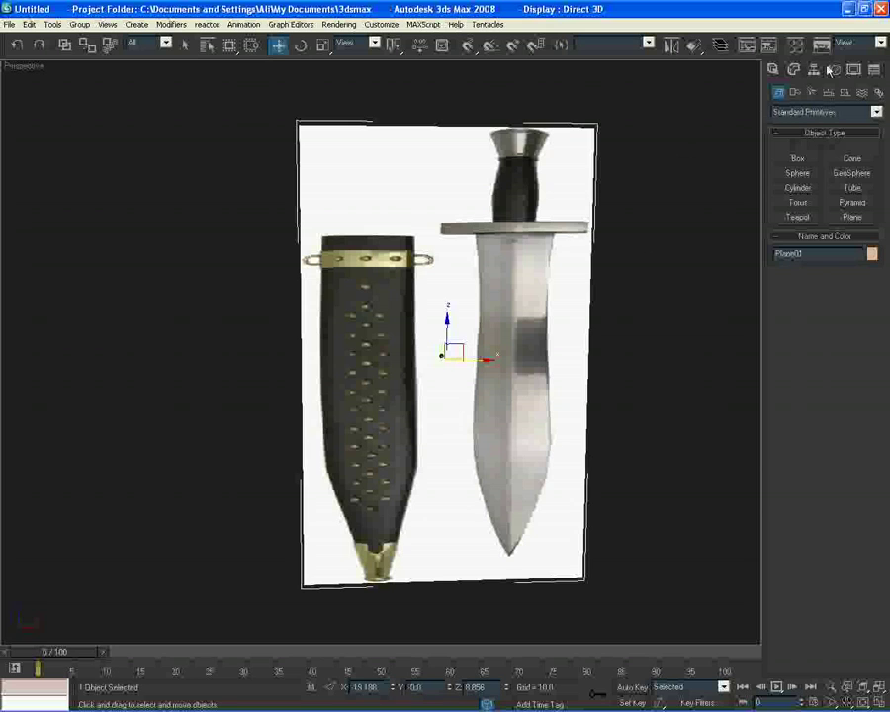
# Add a UVW Map modifier to Plane01 and start Bitmap Fit.
pyautogui.click(789, 72)
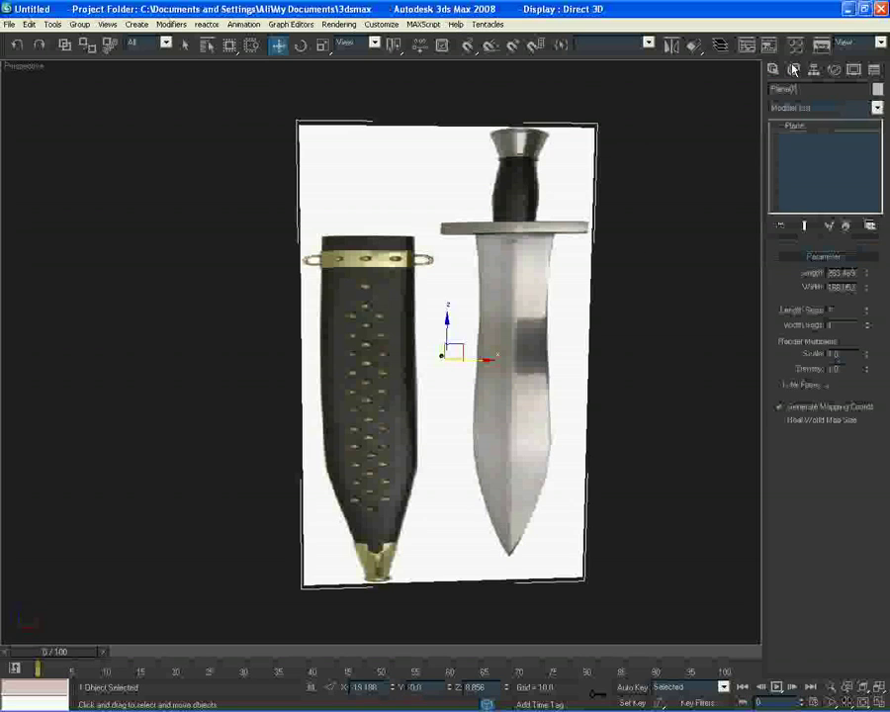
pyautogui.click(876, 107)
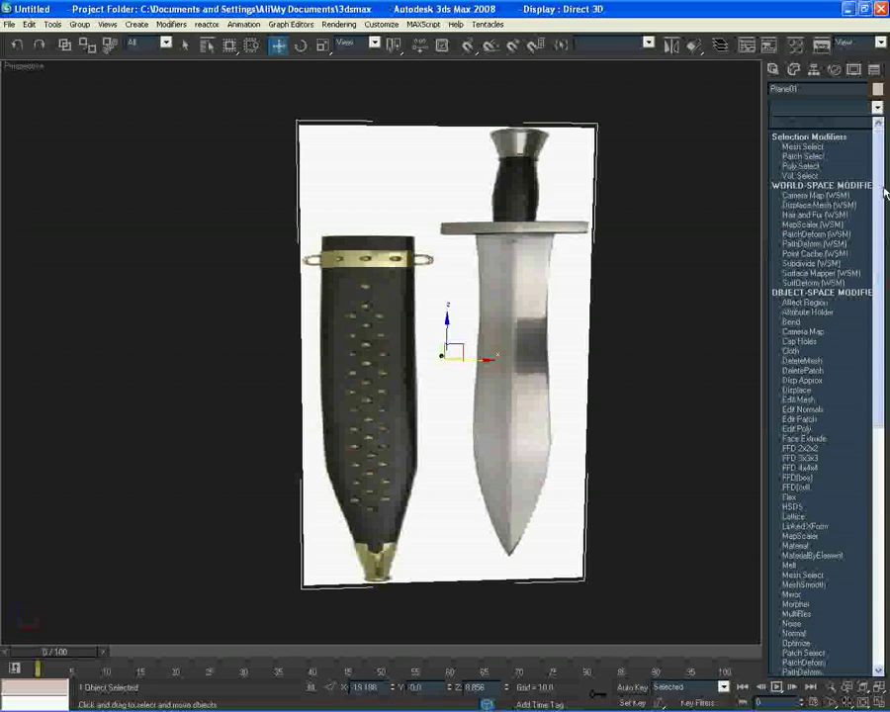
pyautogui.scroll(-15, 852, 541)
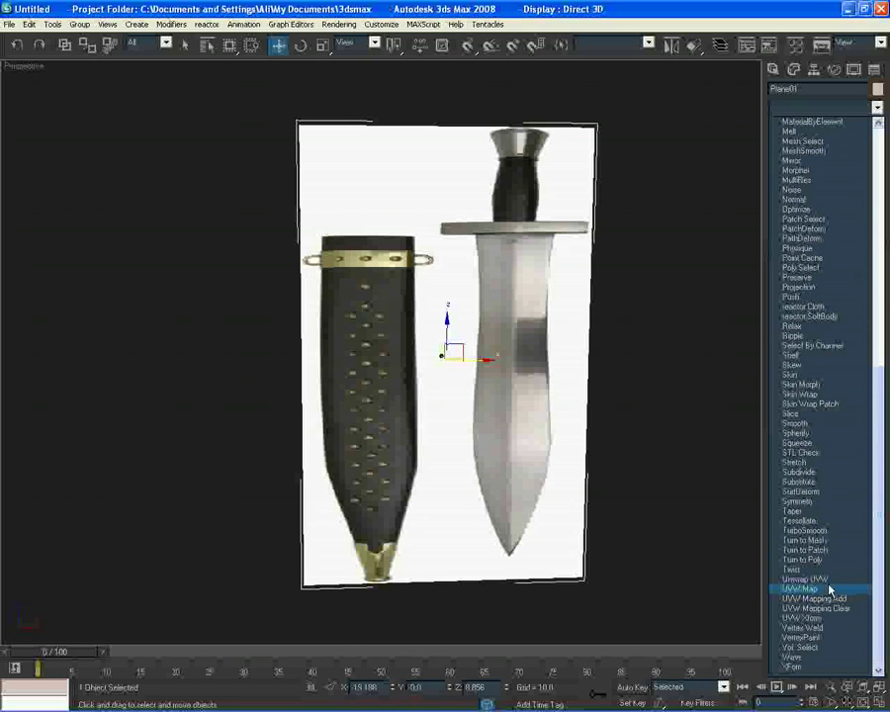
pyautogui.click(824, 590)
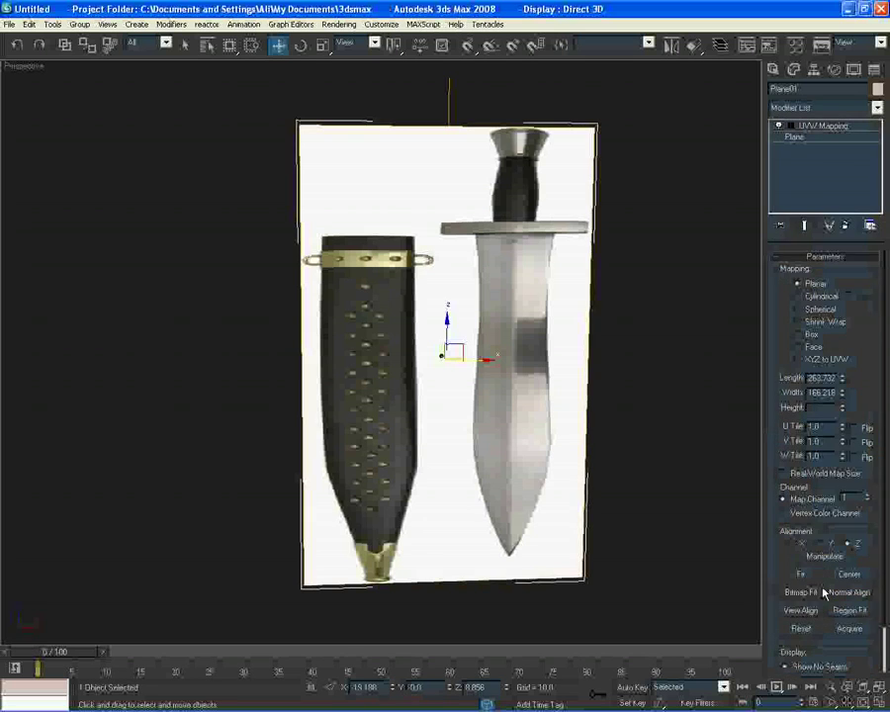
pyautogui.moveTo(776, 536); pyautogui.dragTo(776, 487)
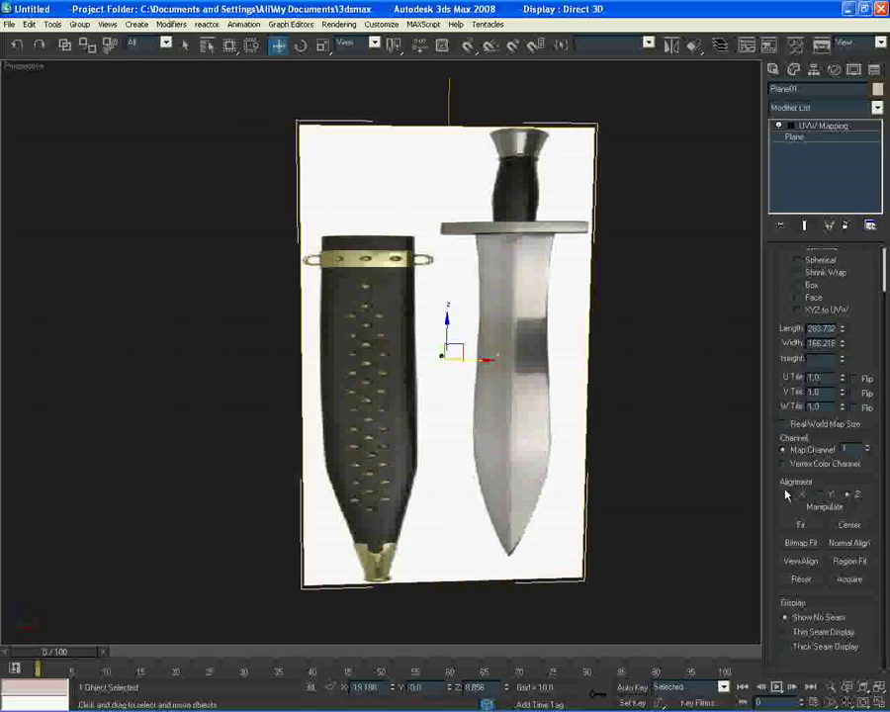
pyautogui.click(798, 542)
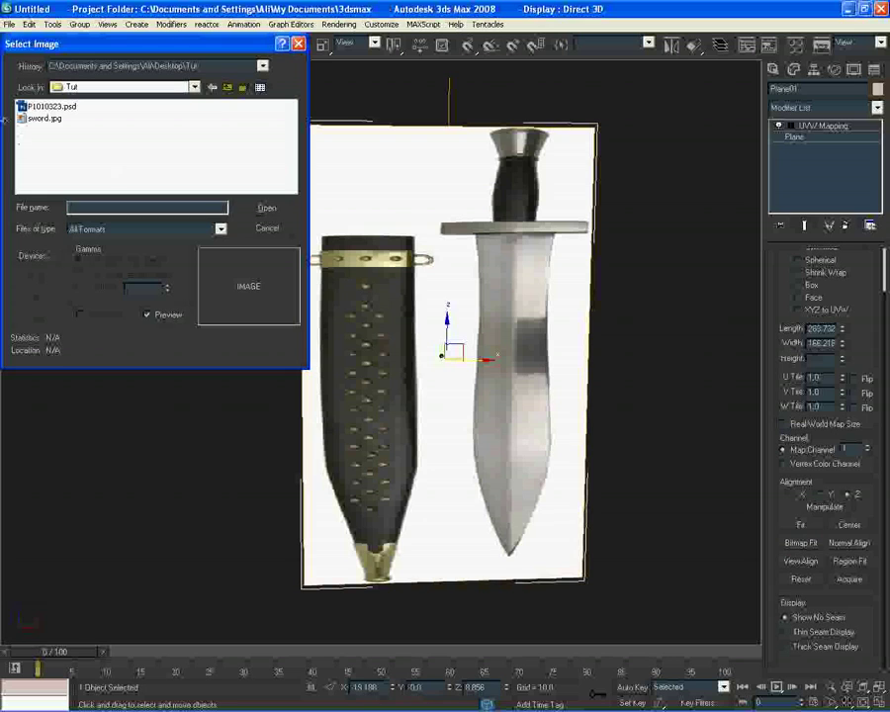
# Fit the mapping to sword.jpg and resize Plane01 to 286.738 by 73.063.
pyautogui.doubleClick(35, 120)
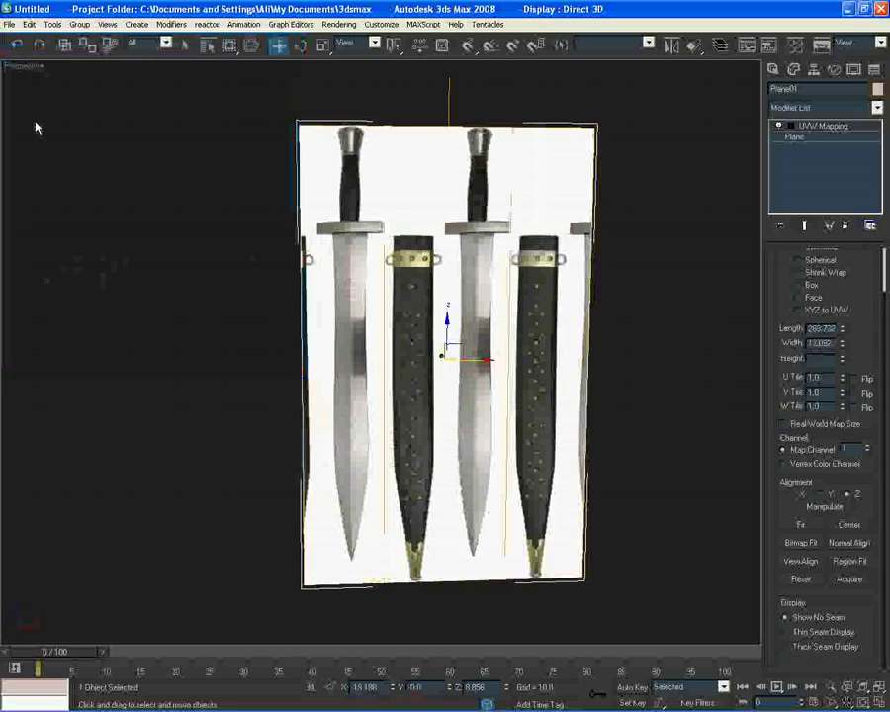
pyautogui.click(803, 138)
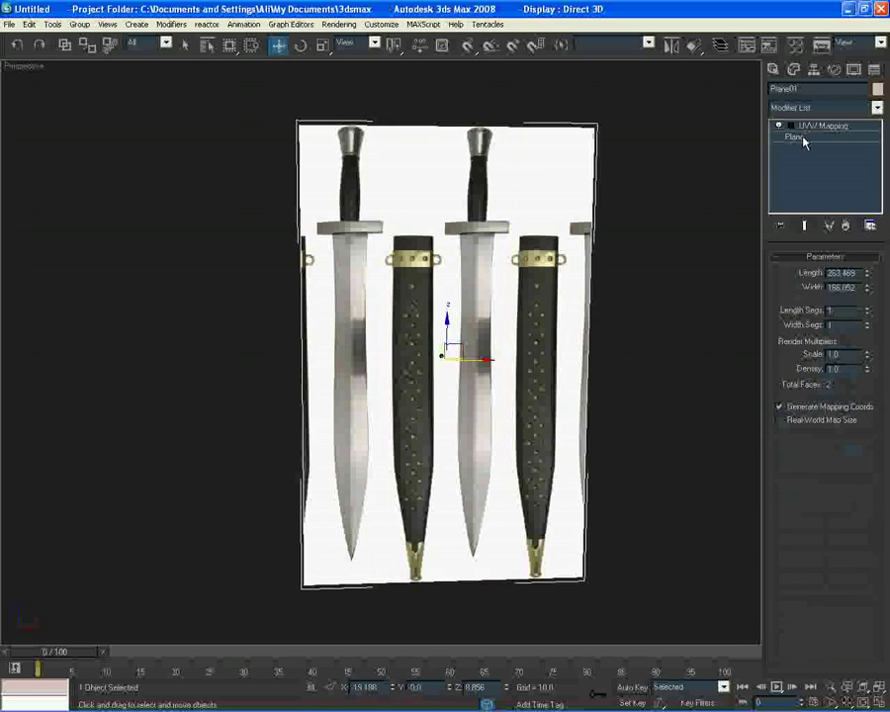
pyautogui.moveTo(868, 272); pyautogui.dragTo(871, 325)
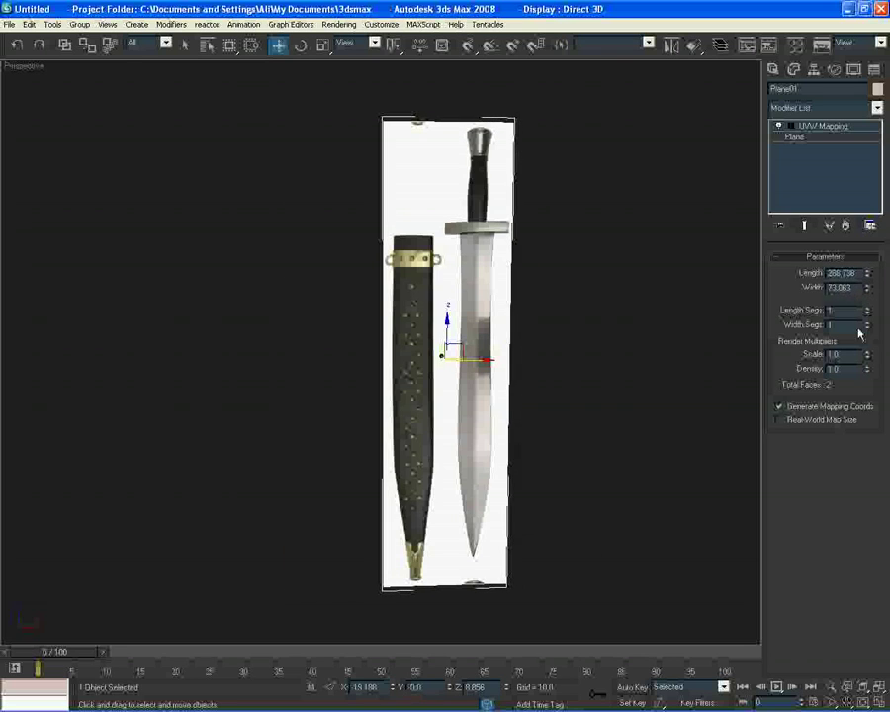
pyautogui.click(773, 70)
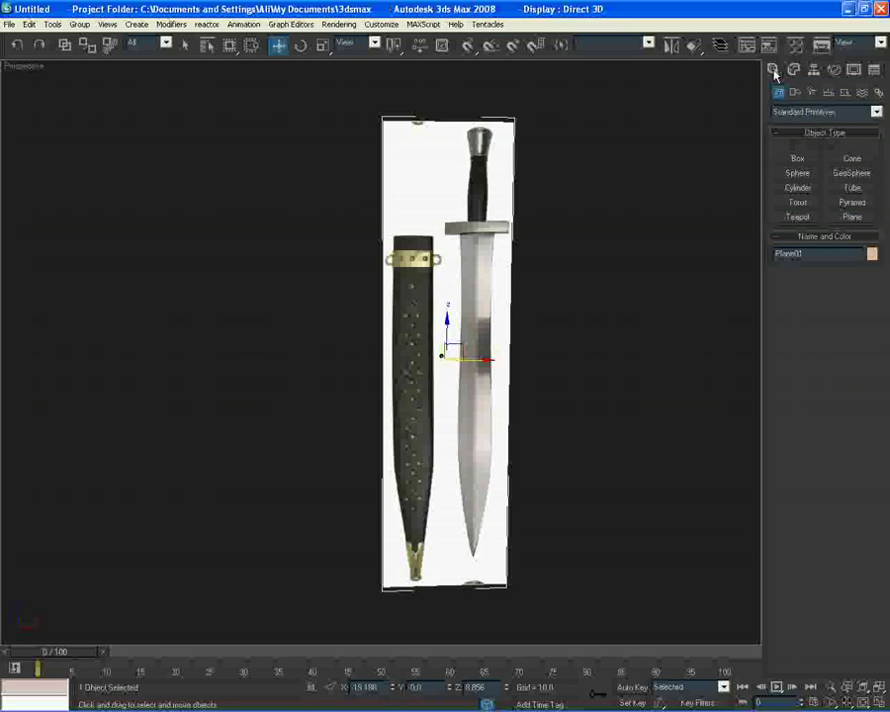
pyautogui.rightClick(478, 243)
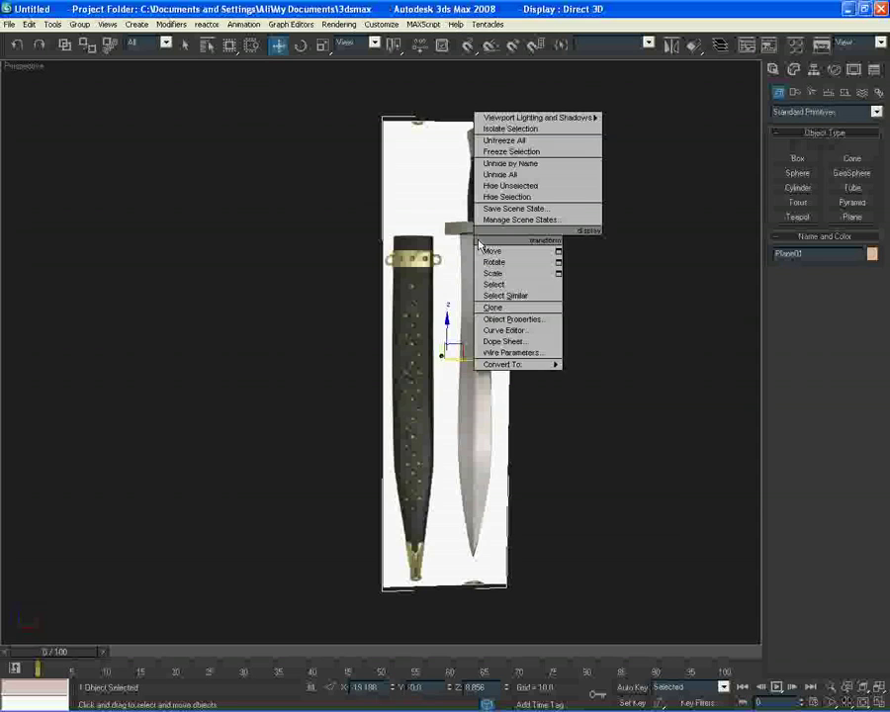
# Turn on Freeze for Plane01 in its Object Properties.
pyautogui.click(510, 318)
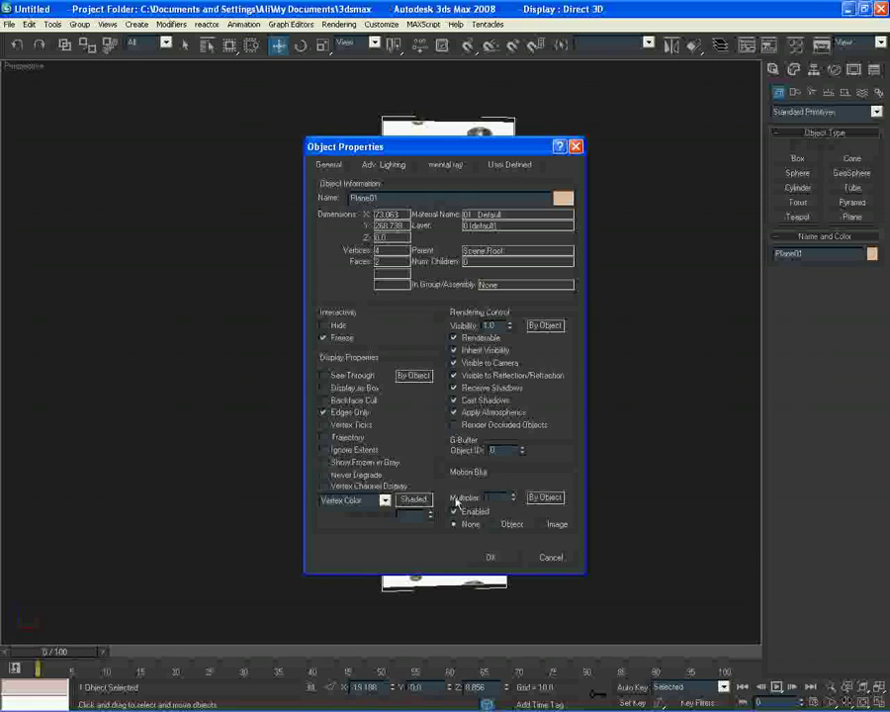
pyautogui.click(491, 557)
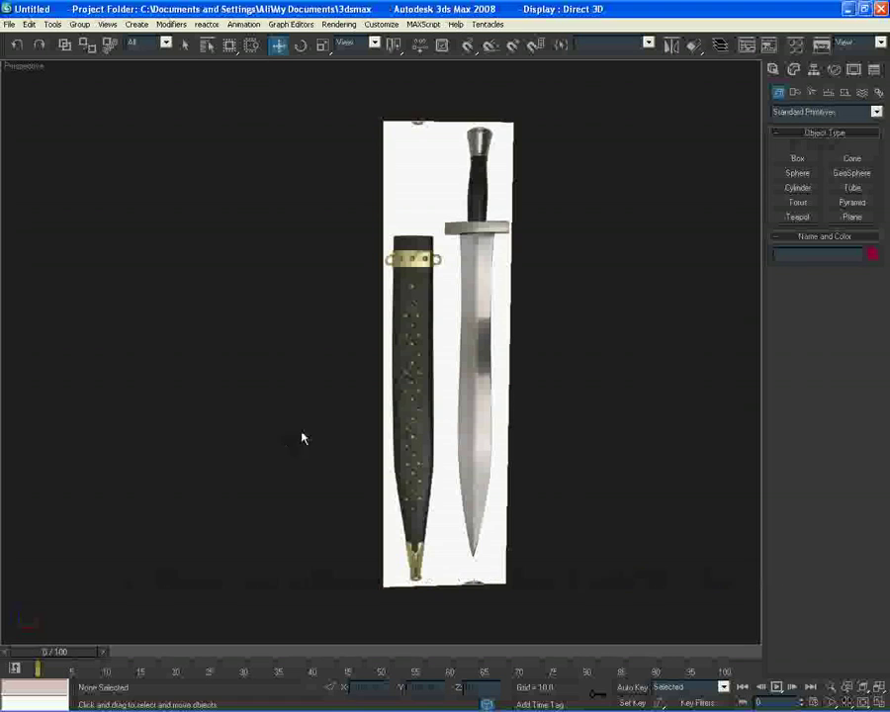
# In the gridless Front view, draw Box01 (8.843 × 17.872 × 2.072) across the blade below the guard.
pyautogui.press('f')
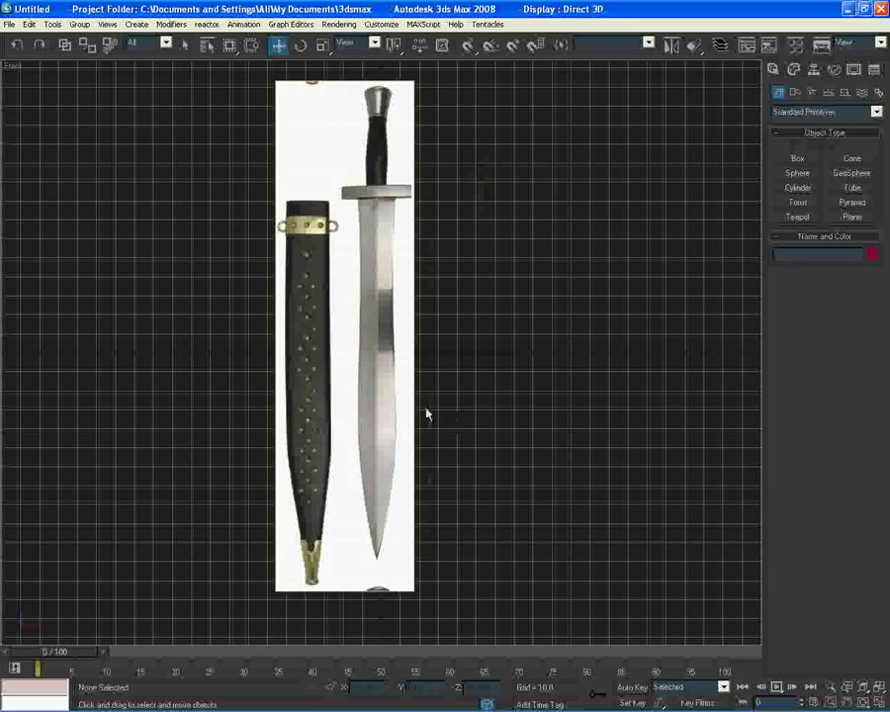
pyautogui.press('g')
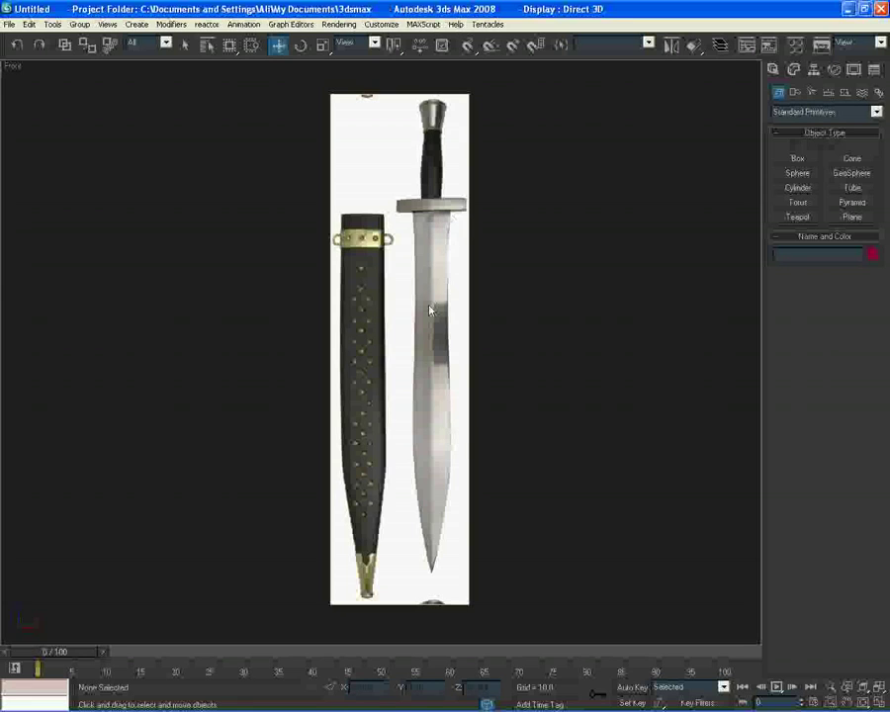
pyautogui.click(798, 159)
pyautogui.scroll(4, 445, 375)
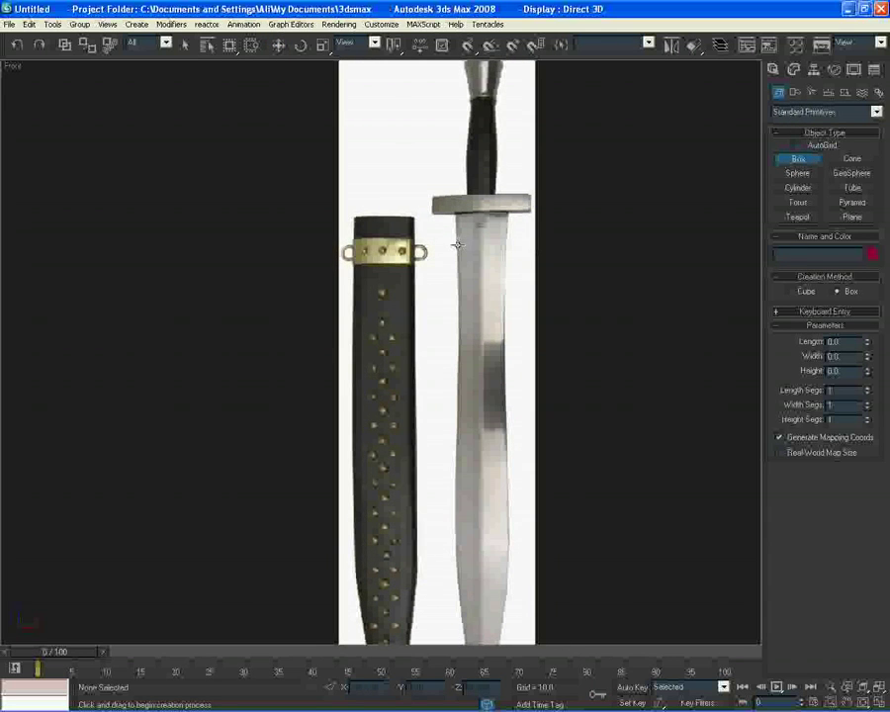
pyautogui.moveTo(457, 244); pyautogui.dragTo(506, 268)
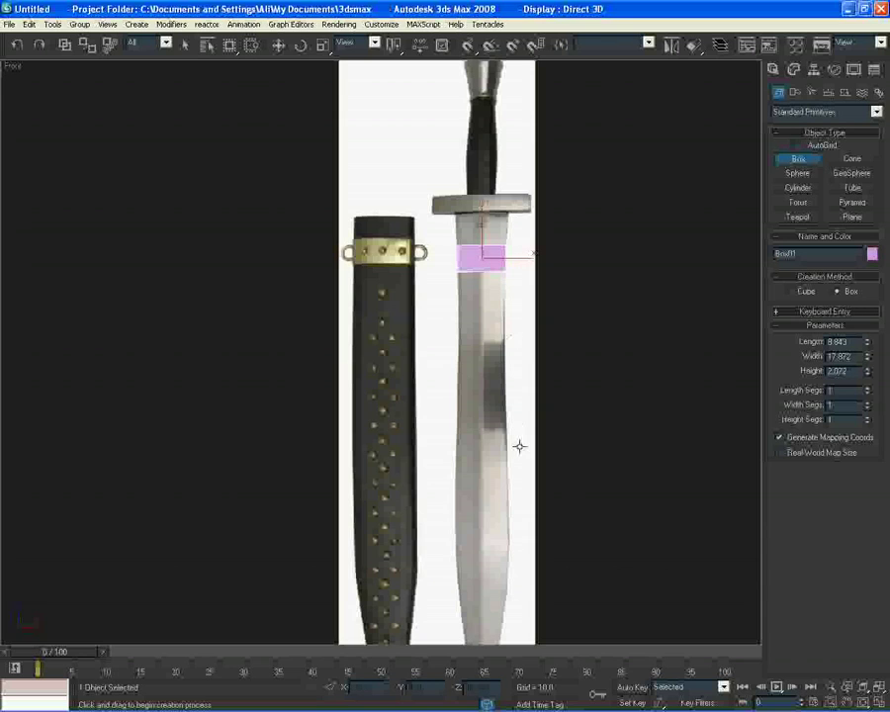
pyautogui.scroll(5, 600, 478)
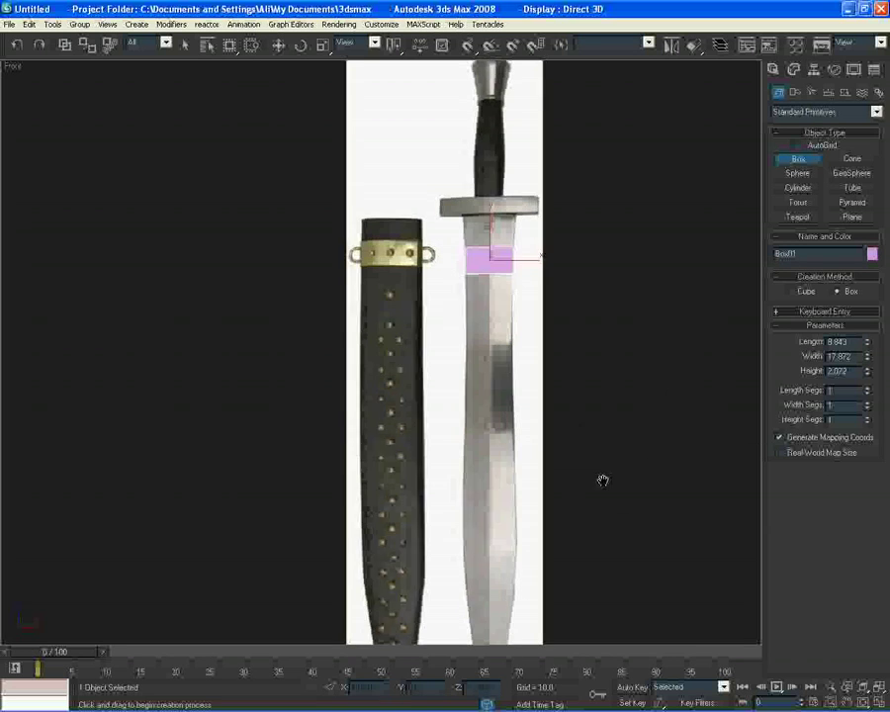
pyautogui.moveTo(593, 548); pyautogui.dragTo(405, 447, button='middle')
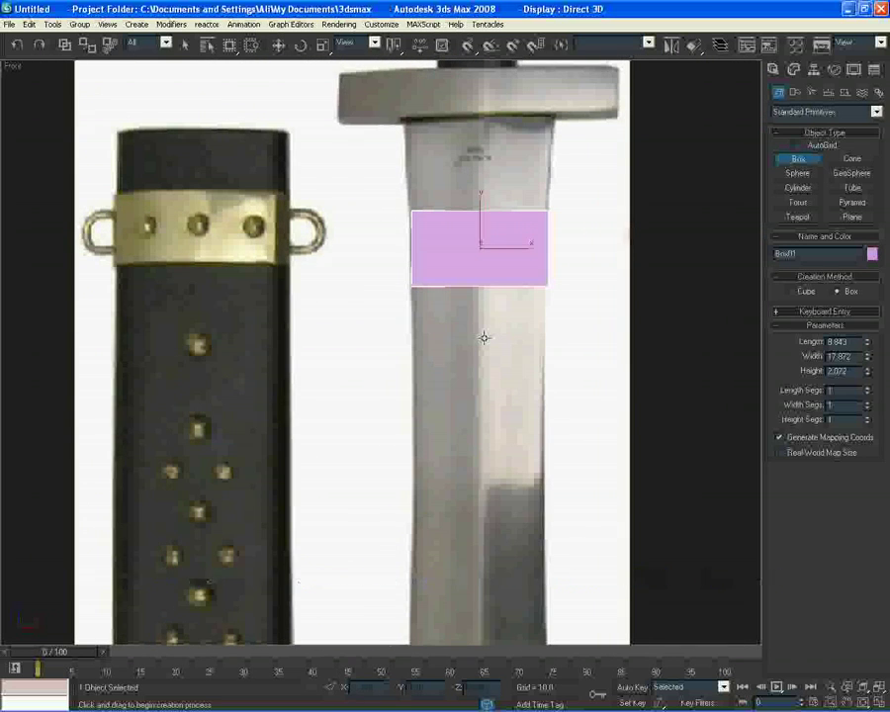
pyautogui.press('w')
pyautogui.scroll(-3, 451, 405)
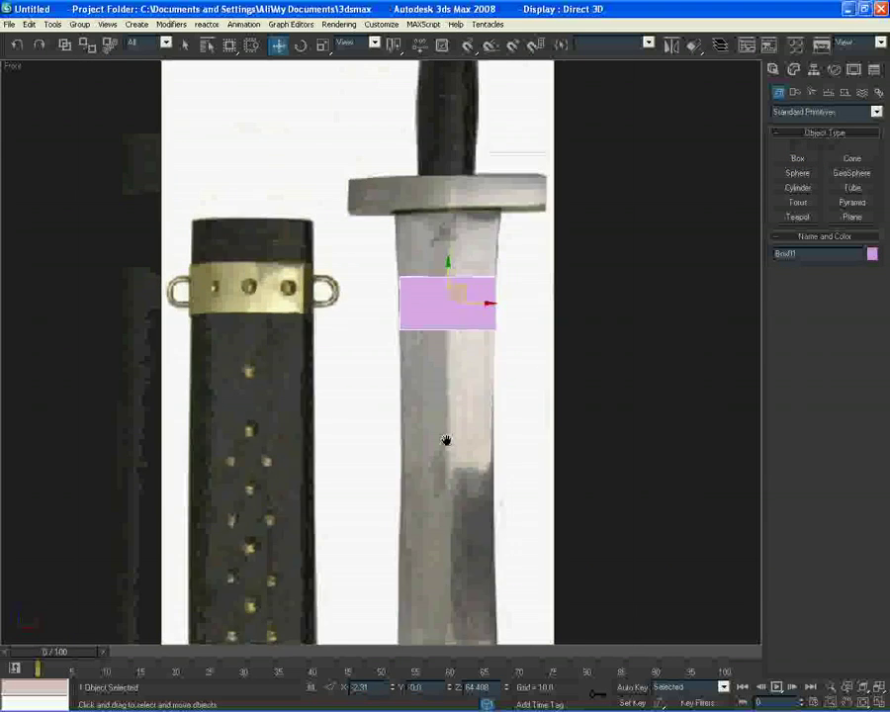
pyautogui.moveTo(447, 437); pyautogui.dragTo(437, 496, button='middle')
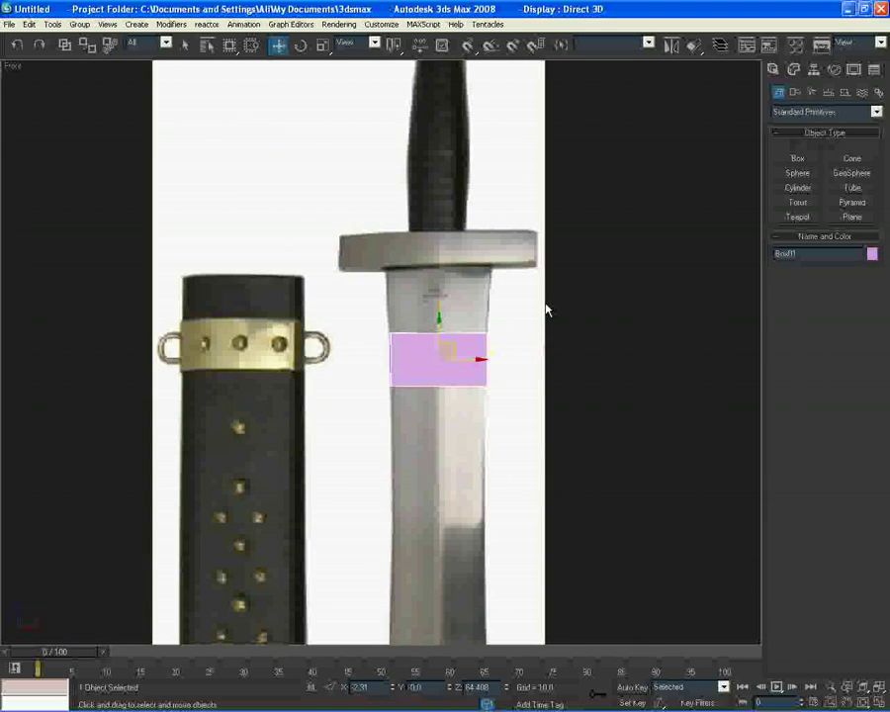
# Deselect the box and confirm the display driver under Preferences > Viewports.
pyautogui.click(425, 418)
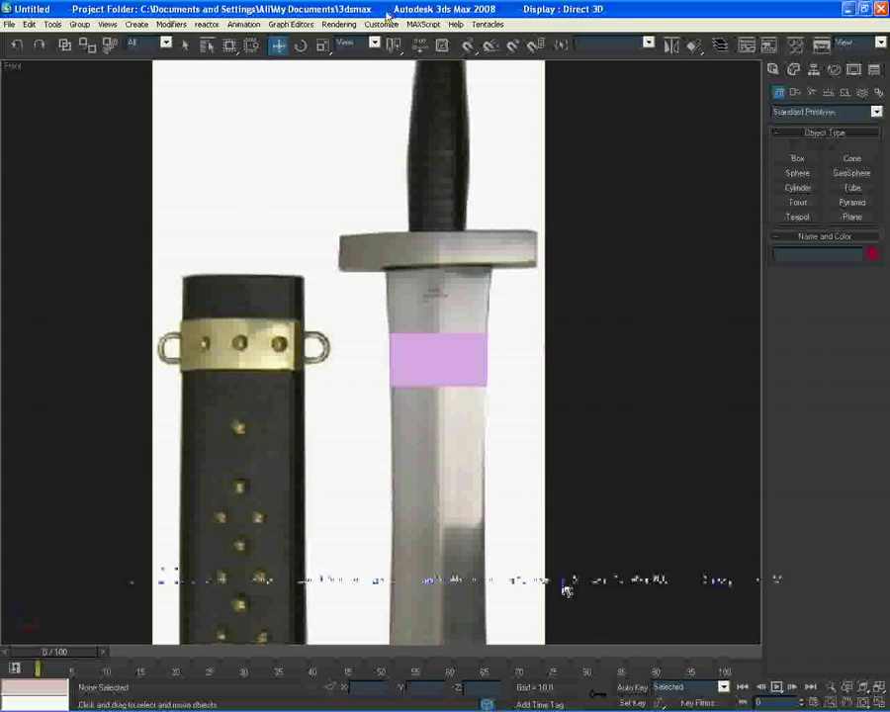
pyautogui.click(381, 24)
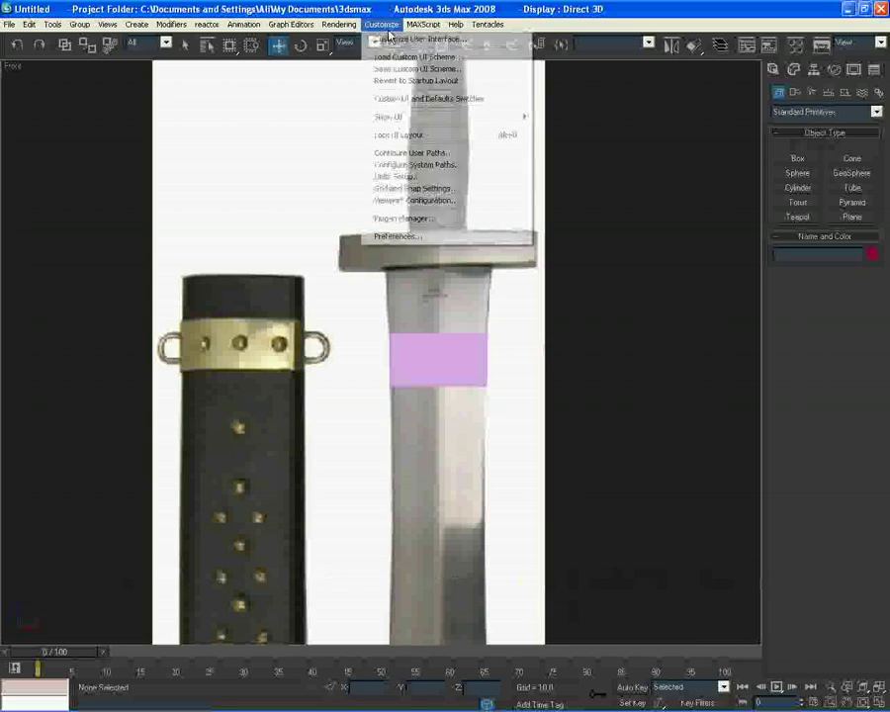
pyautogui.click(413, 238)
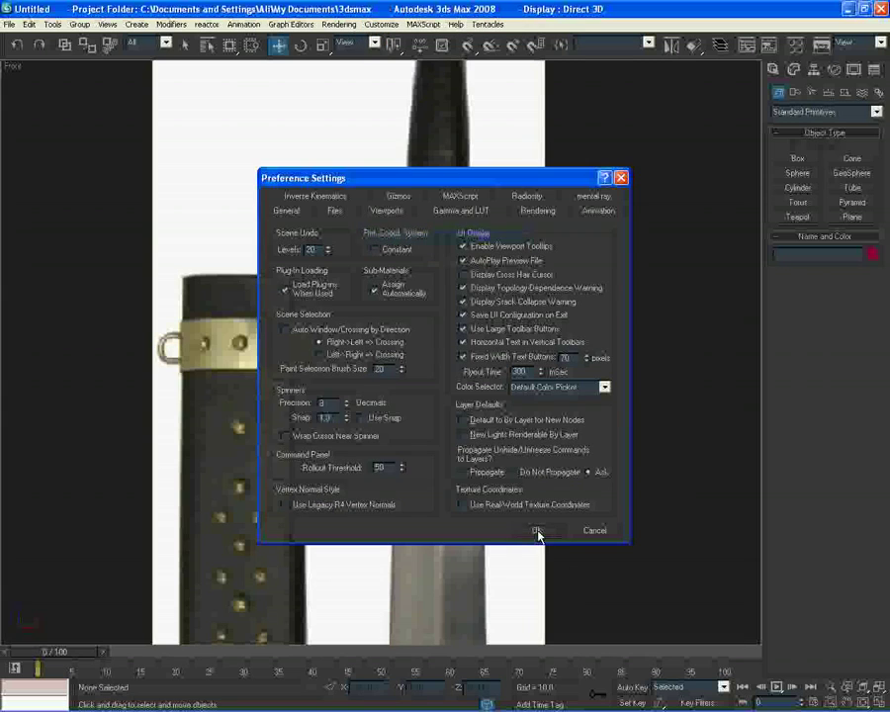
pyautogui.click(390, 212)
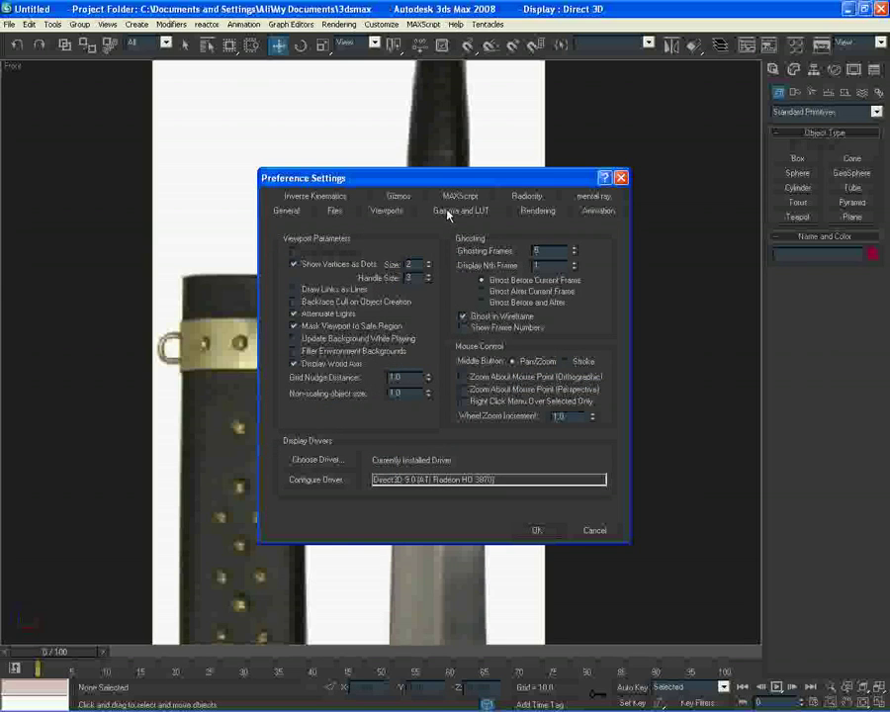
pyautogui.click(316, 479)
pyautogui.click(409, 518)
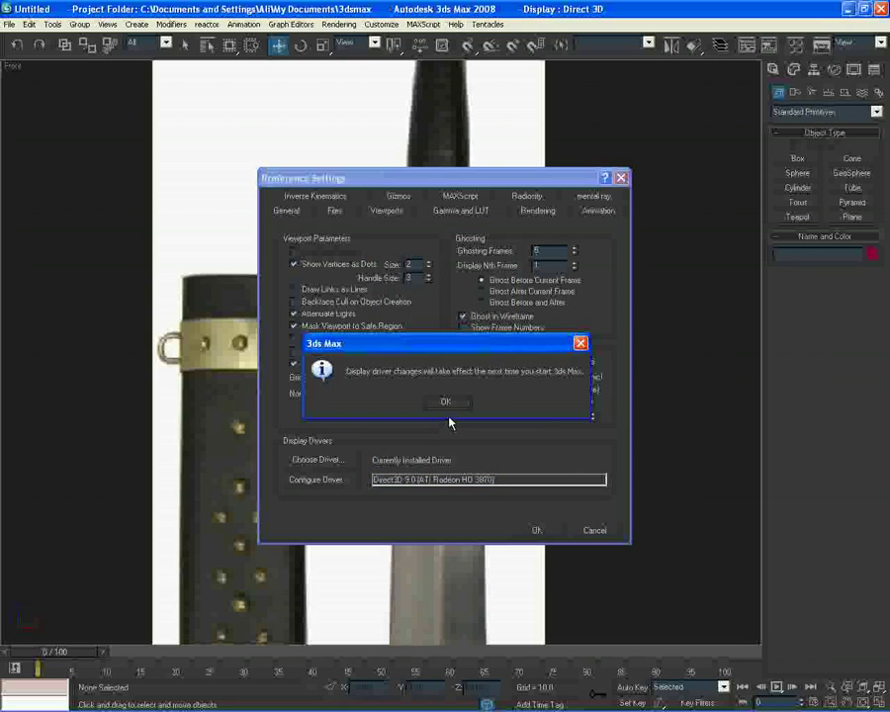
# Configure Direct3D to match bitmap size as closely as possible and close Preferences.
pyautogui.click(446, 401)
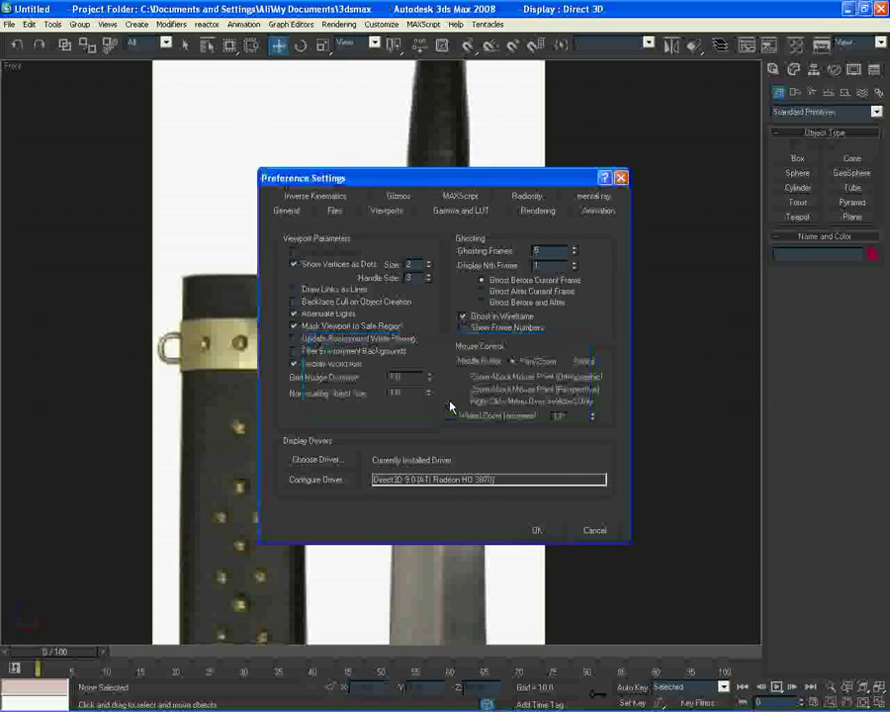
pyautogui.click(319, 479)
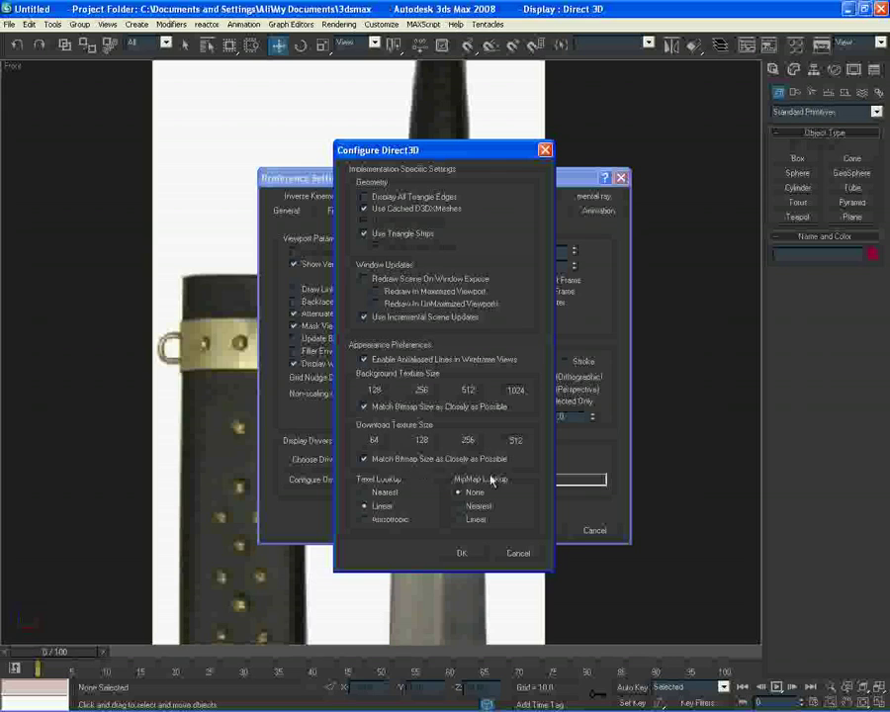
pyautogui.click(462, 552)
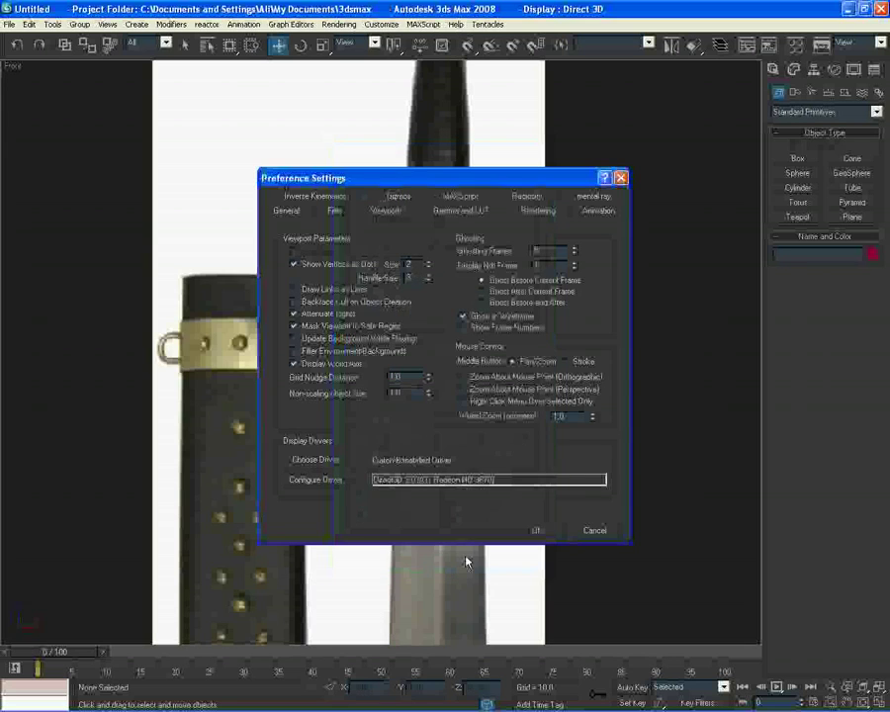
pyautogui.click(535, 530)
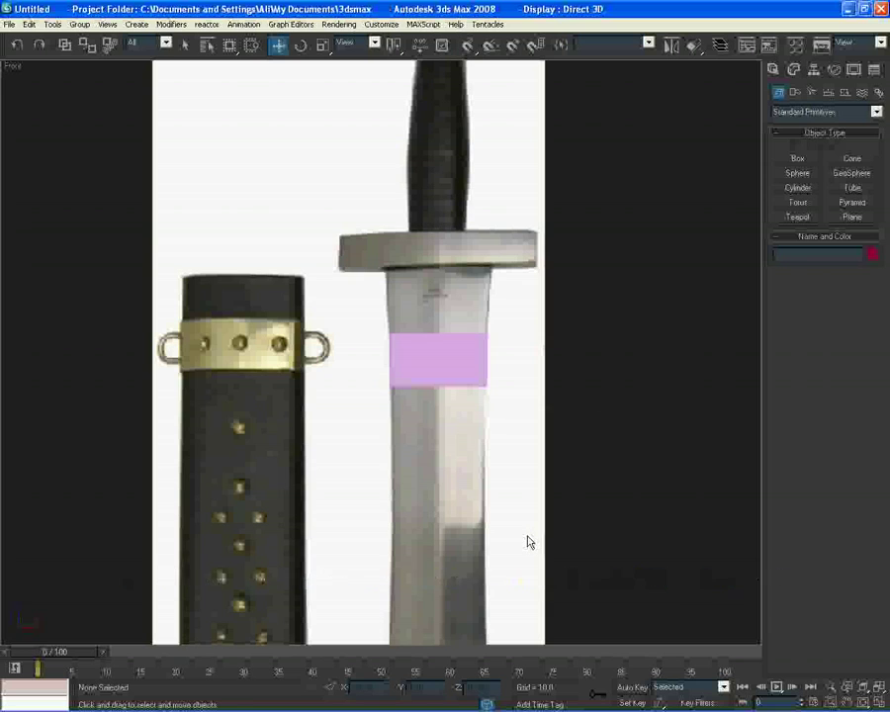
# Inspect the sword.jpg bitmap on the default material's Diffuse map, then minimize the Material Editor.
pyautogui.click(797, 46)
pyautogui.moveTo(593, 64); pyautogui.dragTo(457, 57)
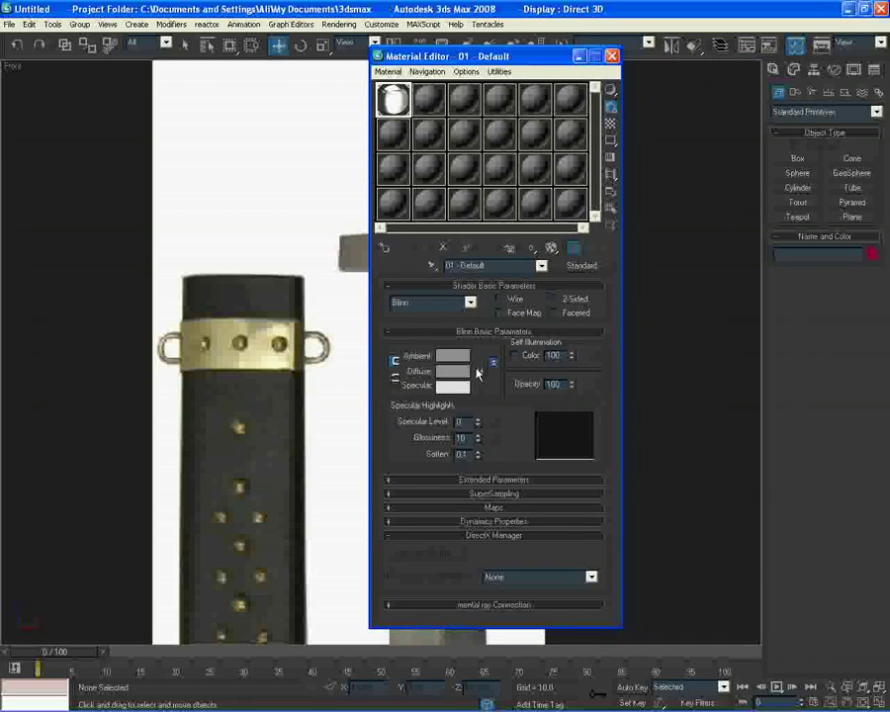
pyautogui.click(481, 377)
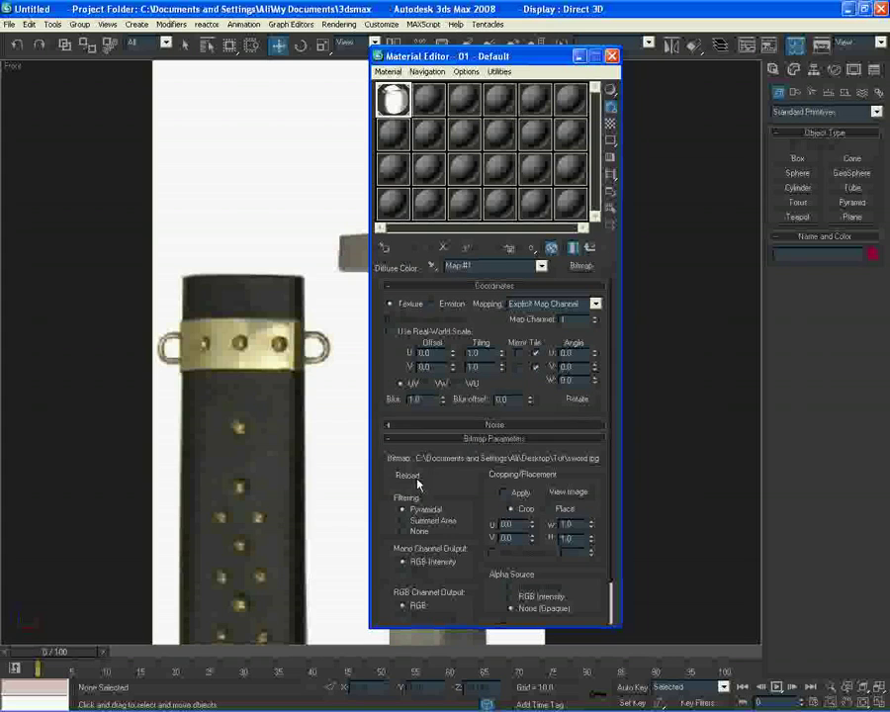
pyautogui.click(578, 55)
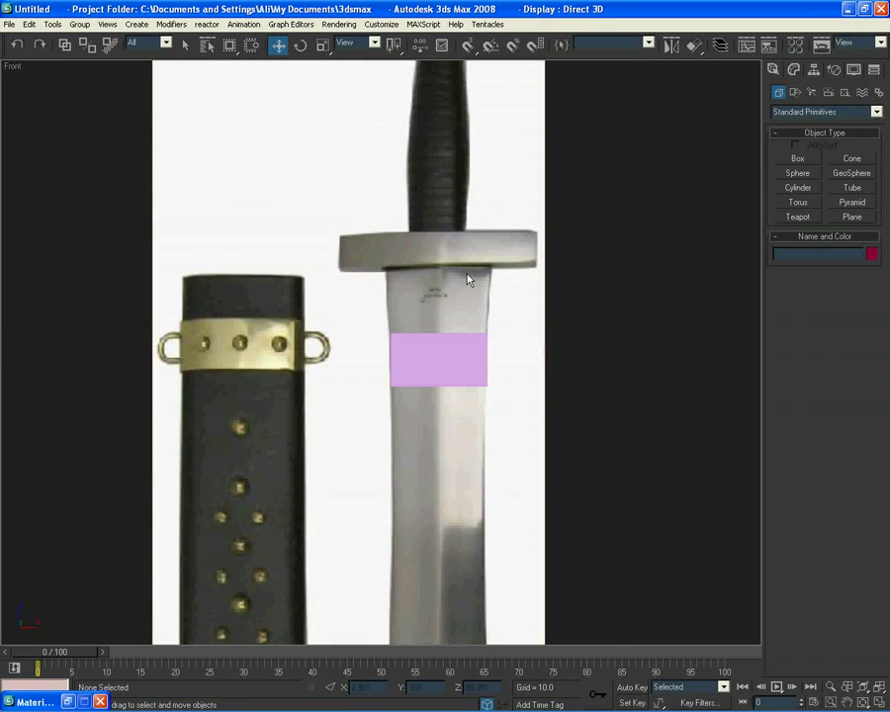
# Close the Material Editor and toggle See-Through on Box01 with Alt+X over the sword blade.
pyautogui.click(100, 701)
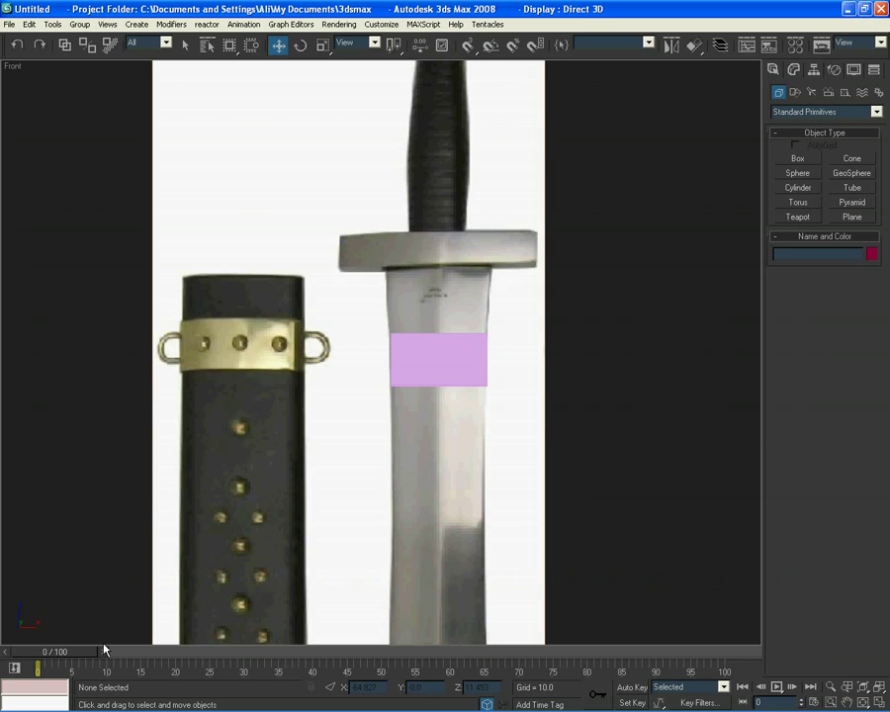
pyautogui.click(439, 368)
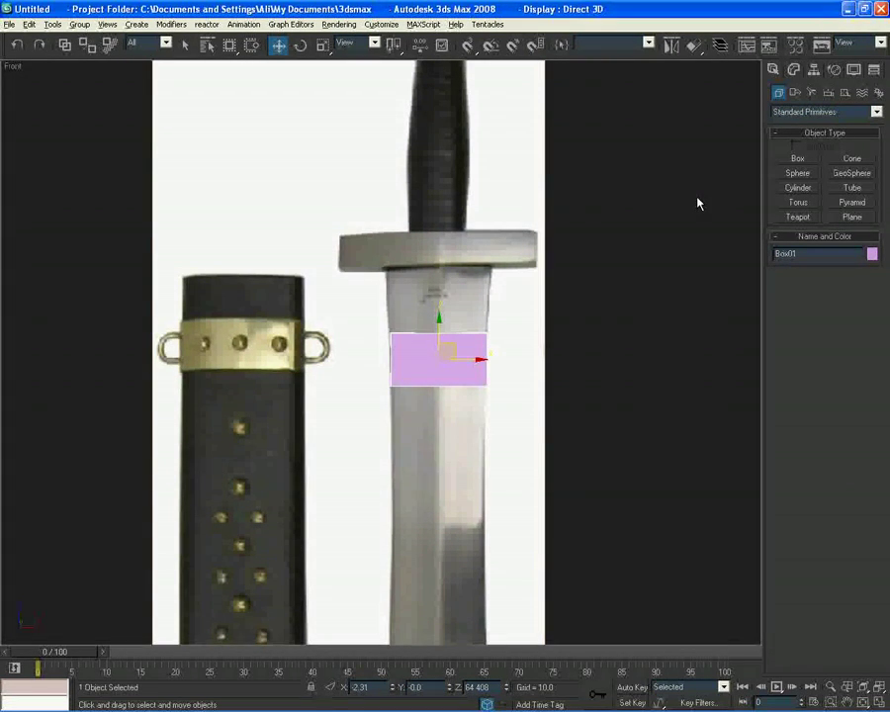
pyautogui.hotkey('alt', 'x')
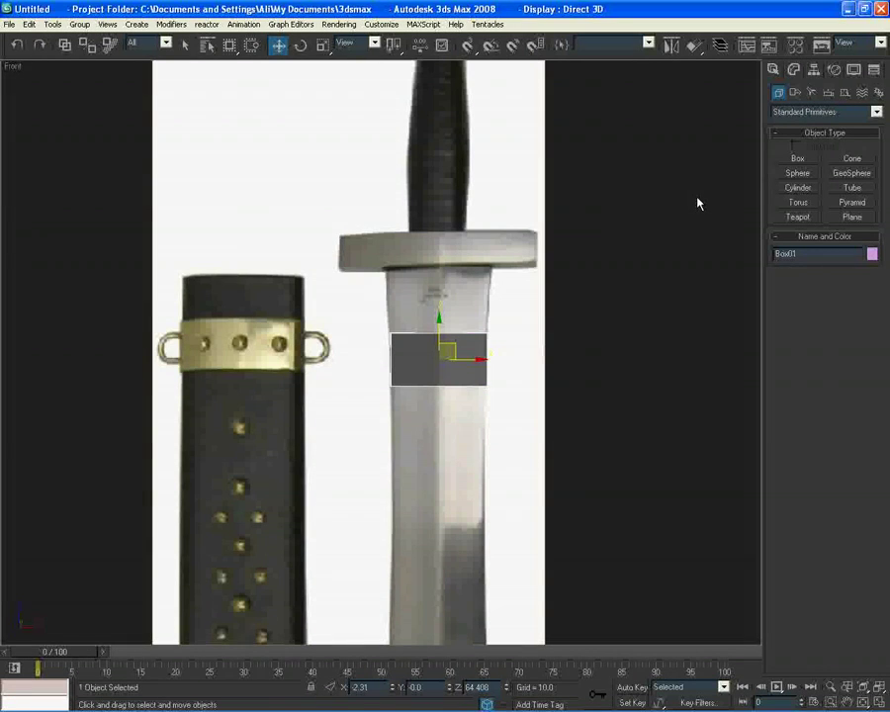